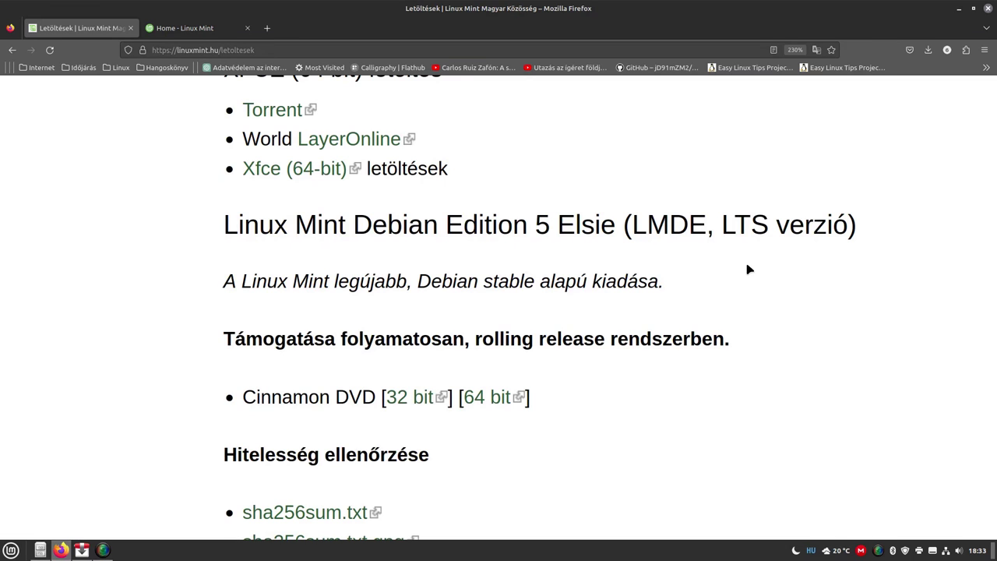
# Review the Linux Mint releases and their MATE, Cinnamon and XFCE downloads on the Hungarian community's download page.
pyautogui.scroll(-7, 683, 322)
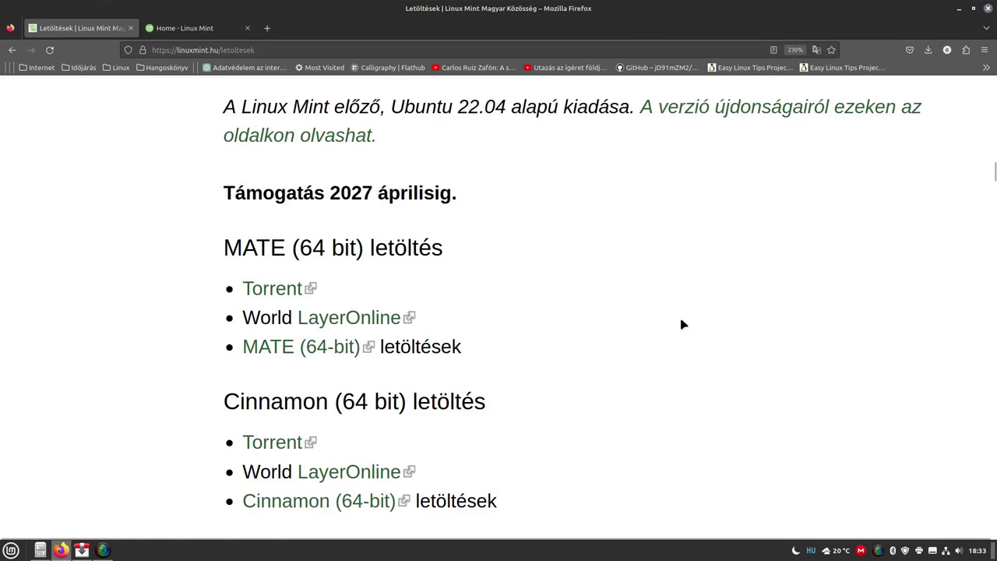
pyautogui.scroll(3, 682, 323)
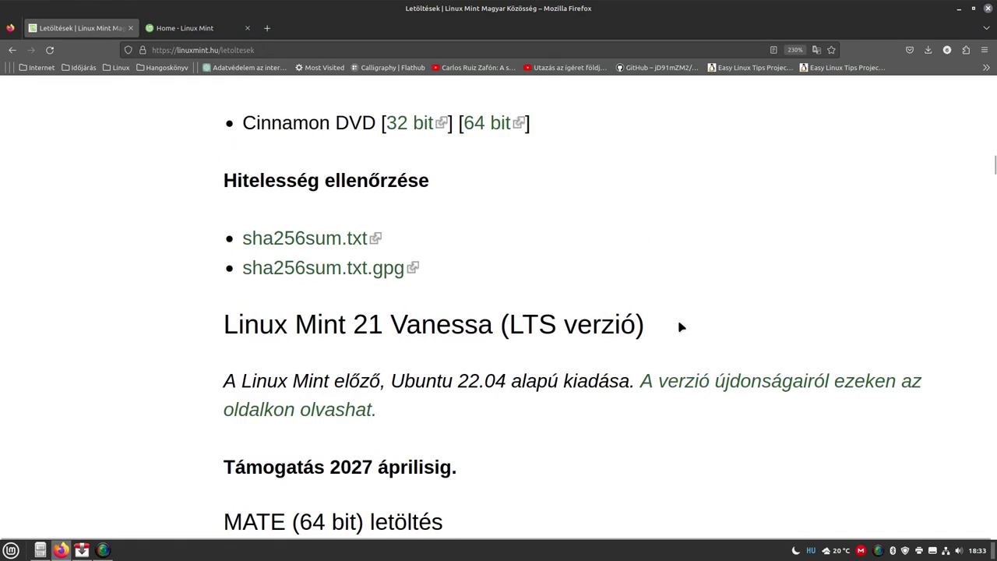
pyautogui.scroll(9, 680, 325)
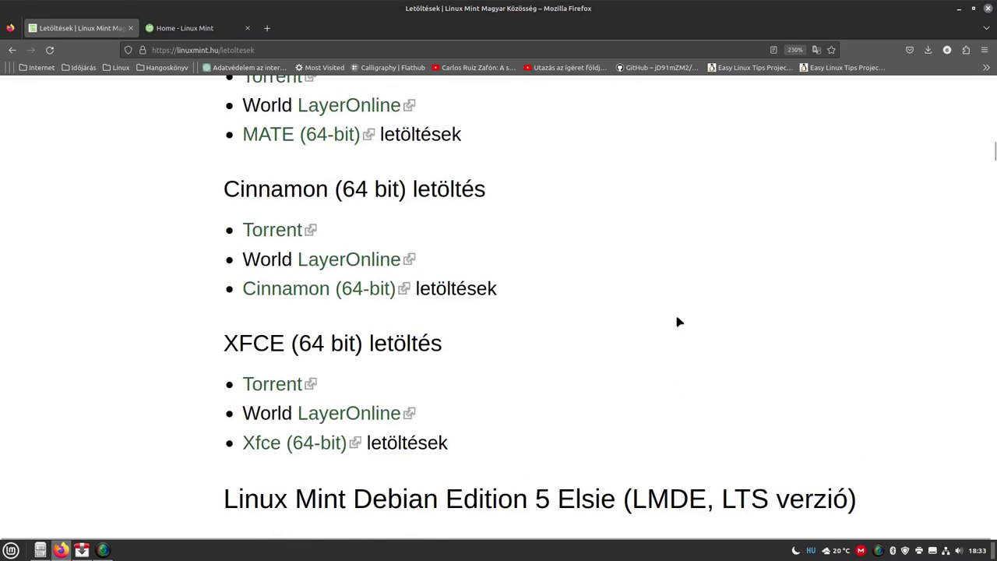
pyautogui.scroll(3, 677, 321)
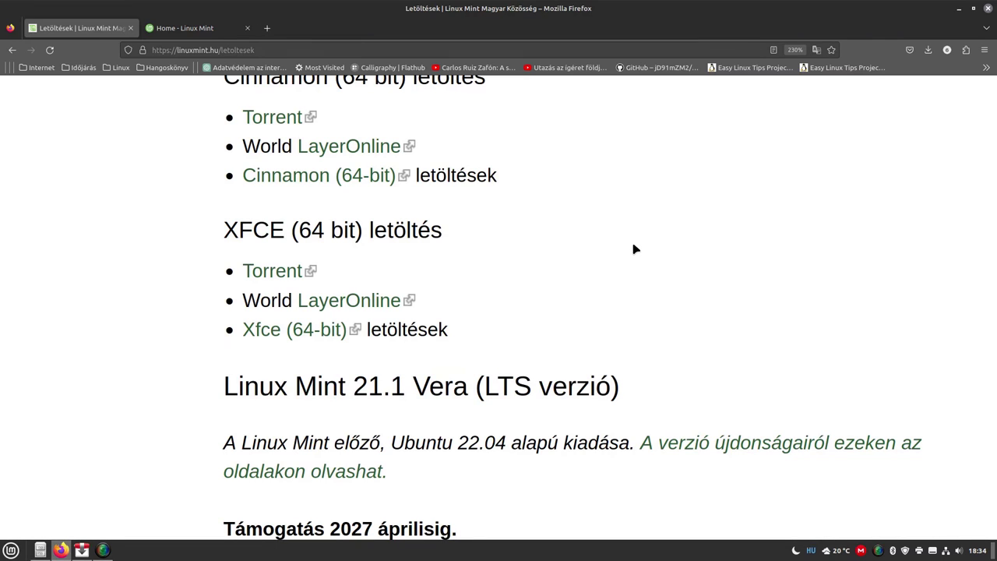
# Switch from the browser to the file manager and copy linuxmint-21.2-cinnamon-64bit.iso into the pane holding the other ISO images.
pyautogui.moveTo(40, 550)
pyautogui.moveTo(110, 516)
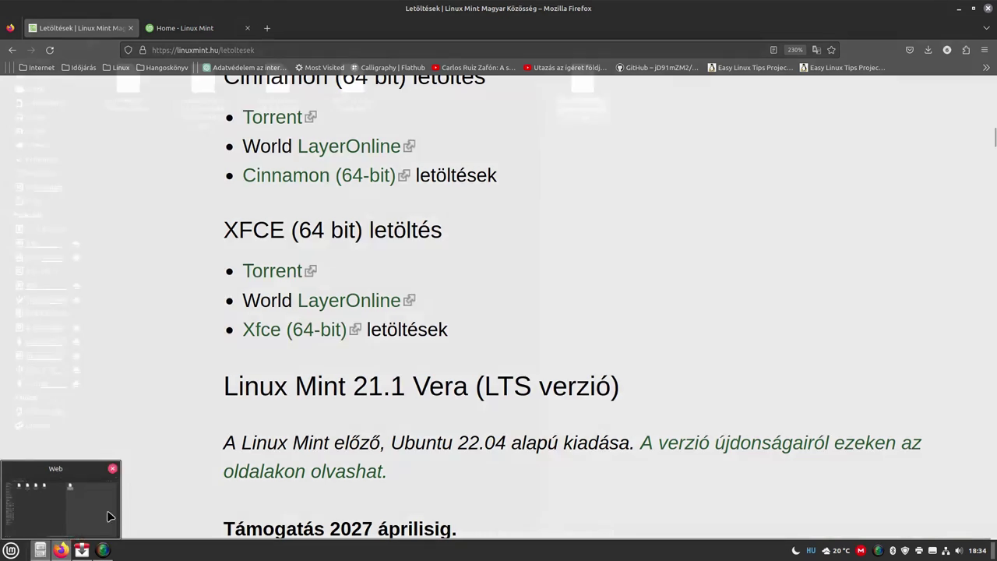
pyautogui.click(959, 9)
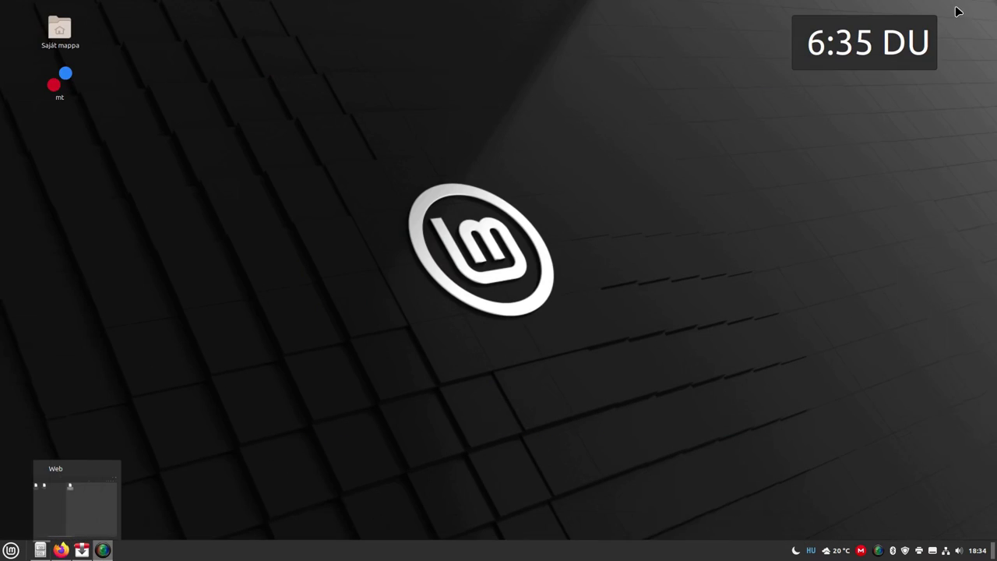
pyautogui.click(40, 550)
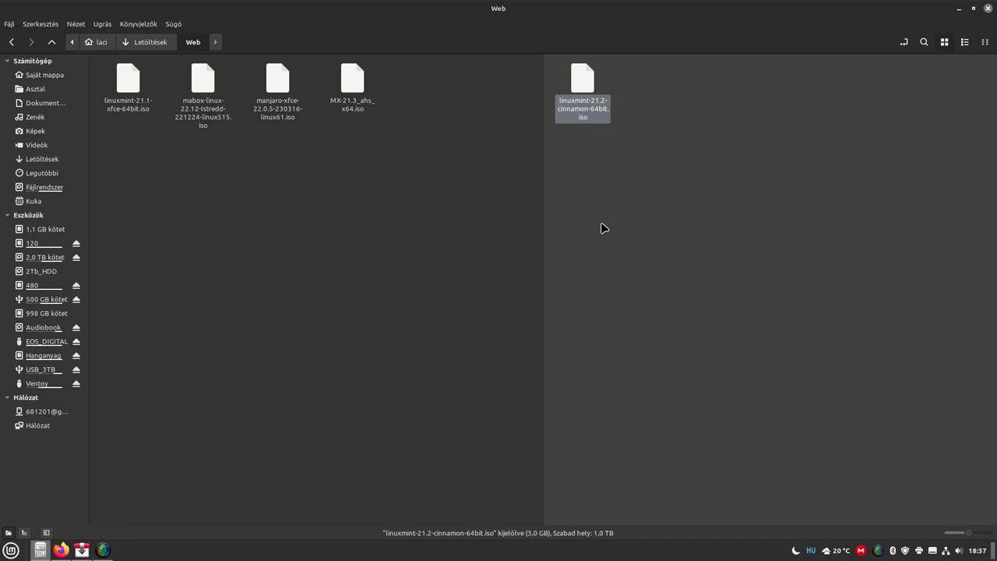
pyautogui.moveTo(586, 83); pyautogui.dragTo(379, 187)
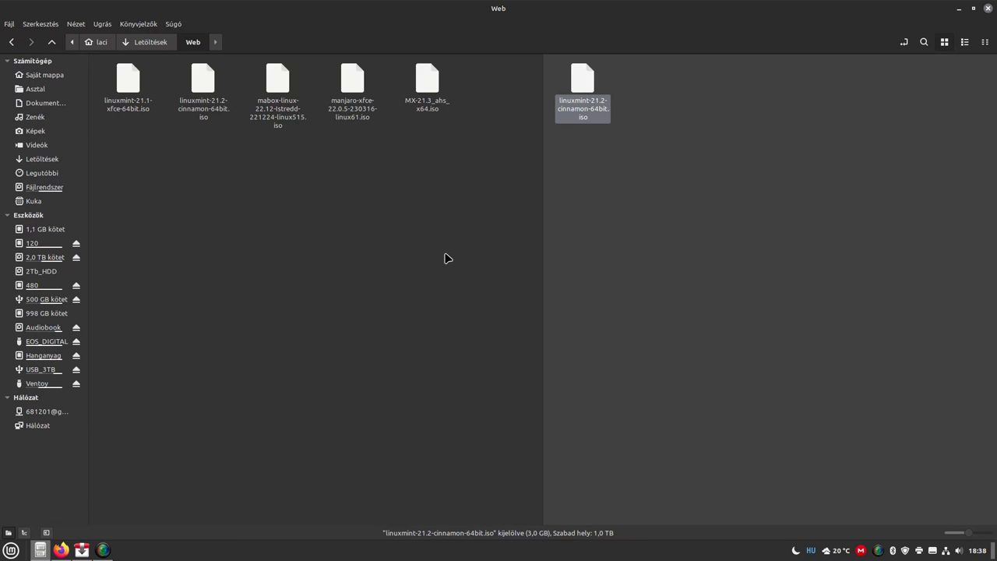
# View the file manager's version information and close it.
pyautogui.click(173, 24)
pyautogui.click(179, 70)
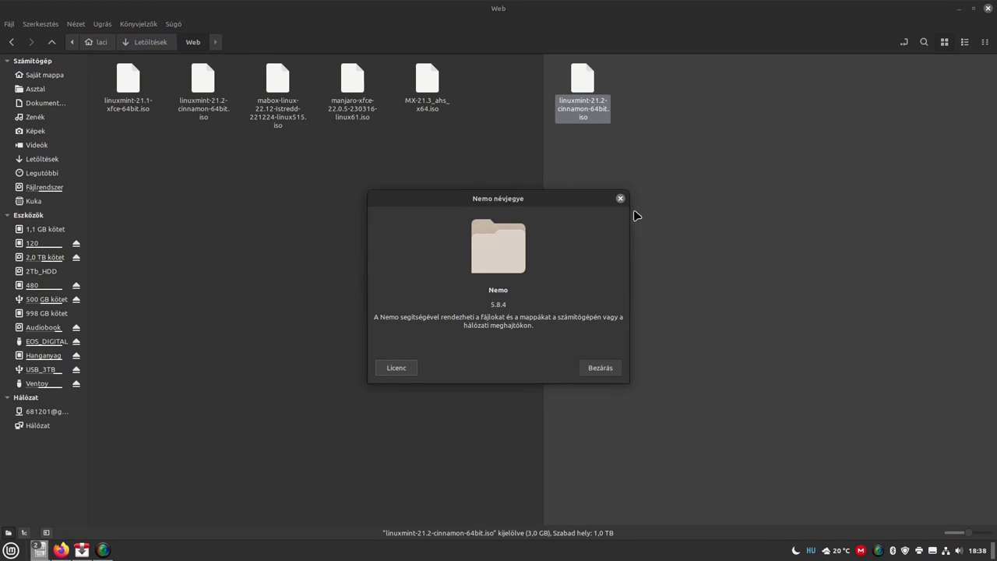
pyautogui.click(620, 198)
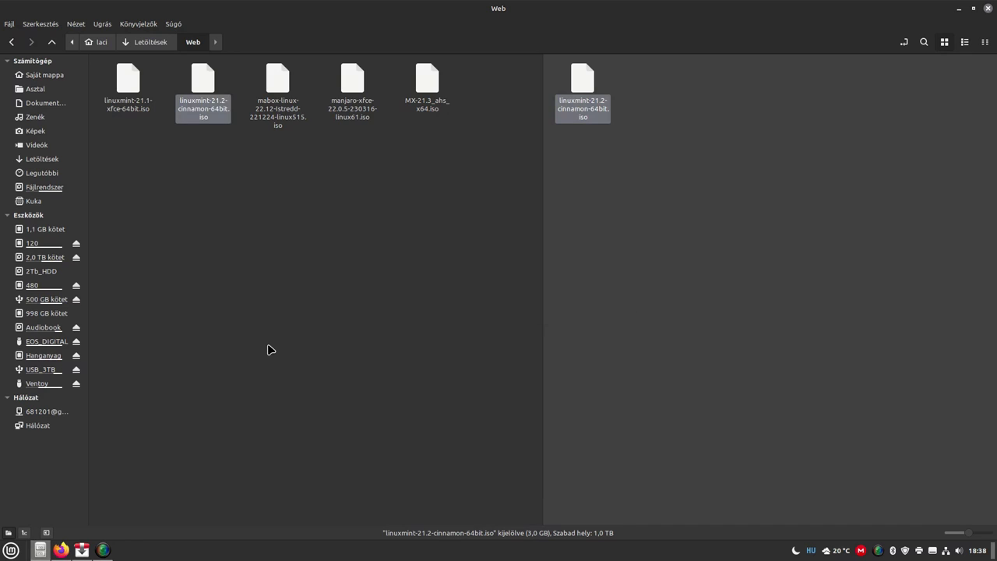
# Open Terminál and run the sync command to flush pending disk writes.
pyautogui.click(12, 550)
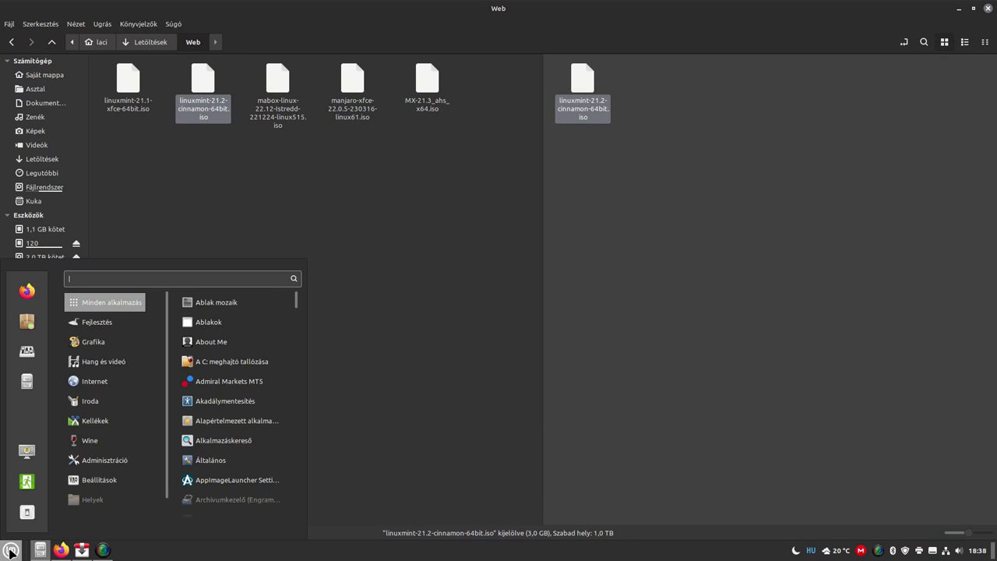
pyautogui.write('ter')
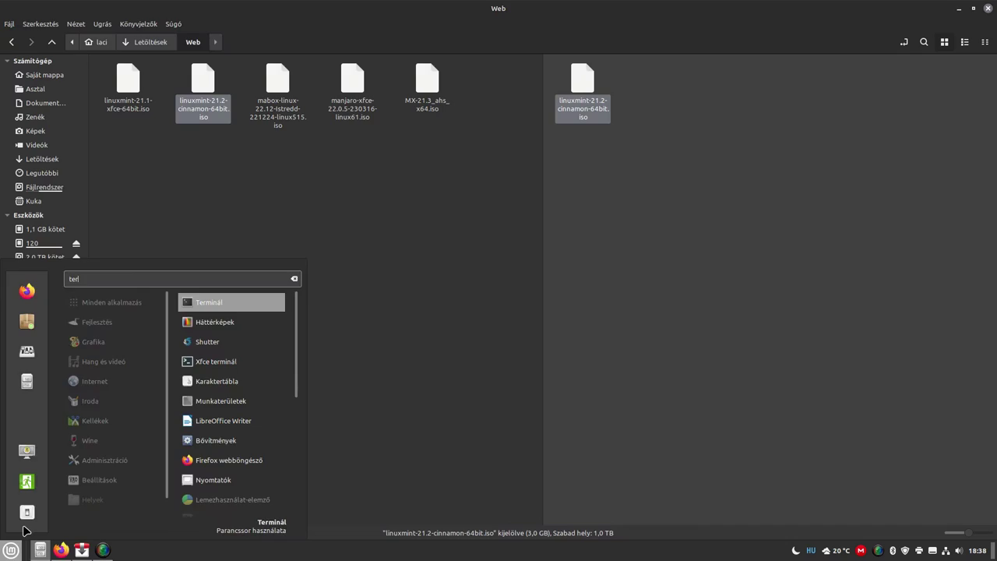
pyautogui.press('Return')
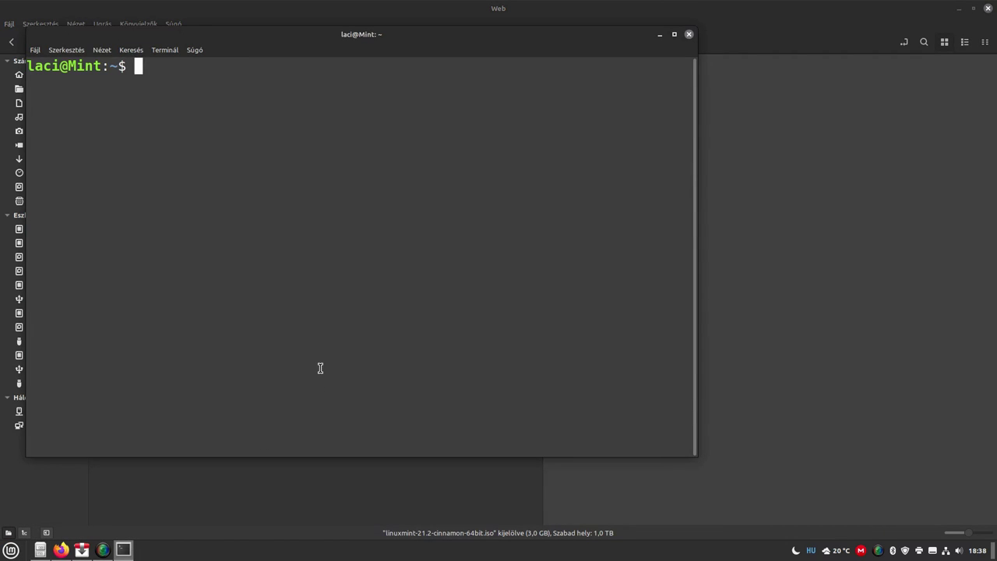
pyautogui.write('sync')
pyautogui.press('Return')
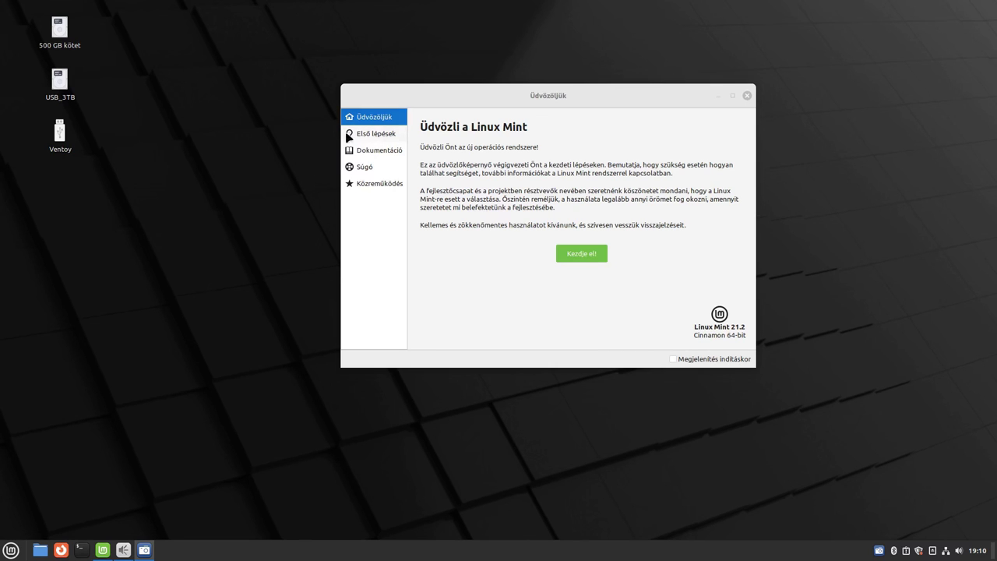
# Go to the Első lépések page of the Linux Mint welcome window and launch the desktop colour settings.
pyautogui.click(369, 136)
pyautogui.click(371, 119)
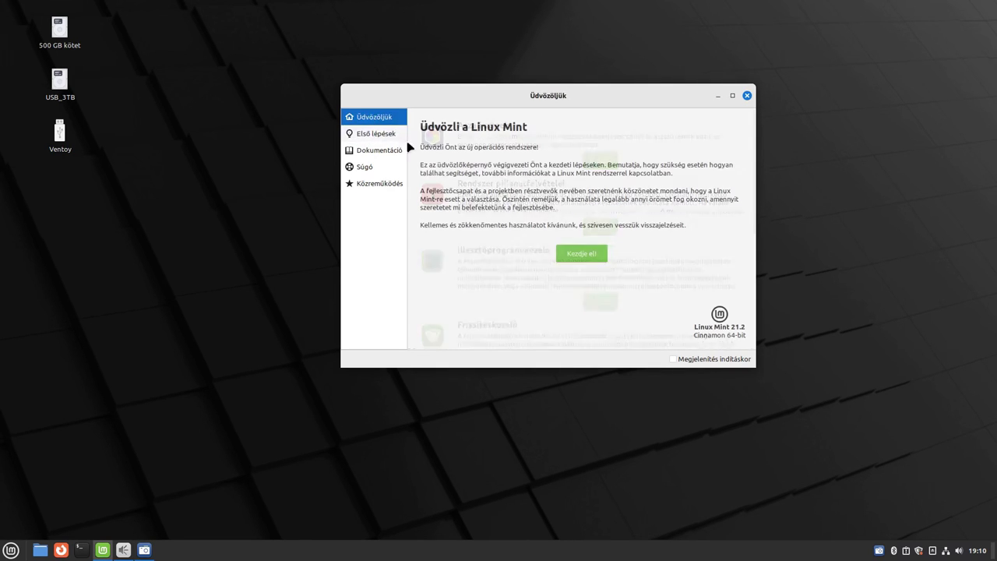
pyautogui.click(572, 250)
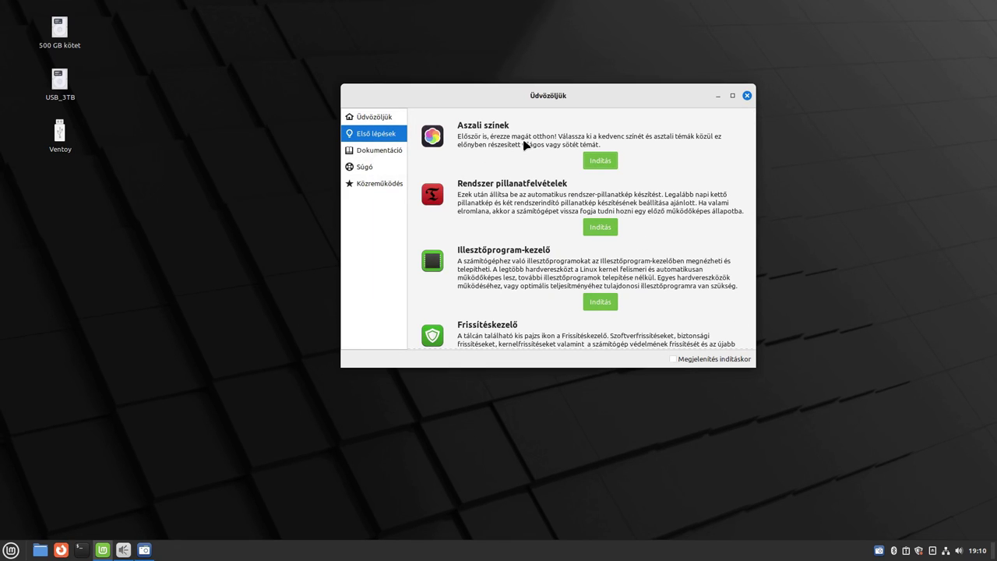
pyautogui.click(599, 160)
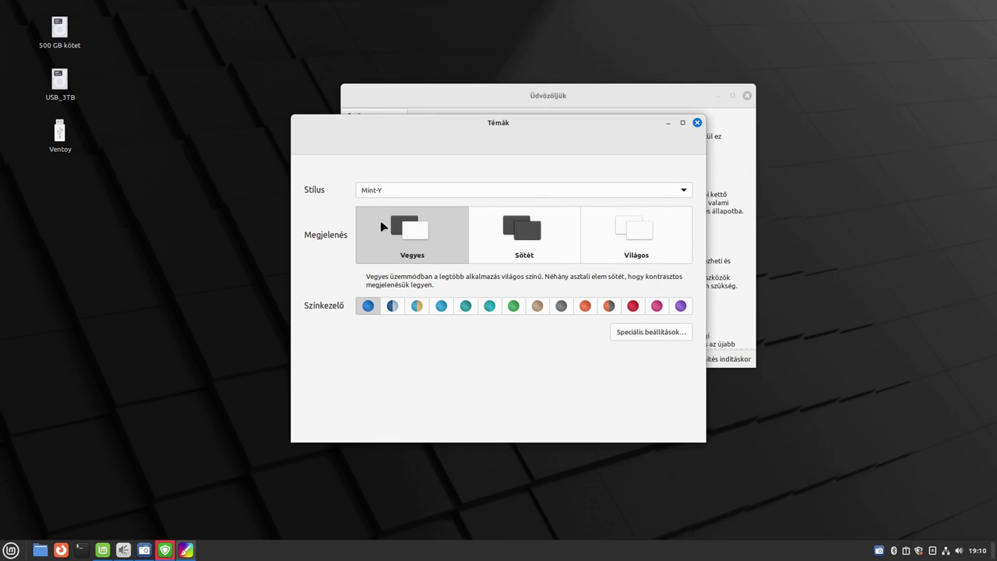
# Compare the Vegyes, Sötét and Világos appearances of the Mint-Y style and set the appearance to Sötét.
pyautogui.click(514, 228)
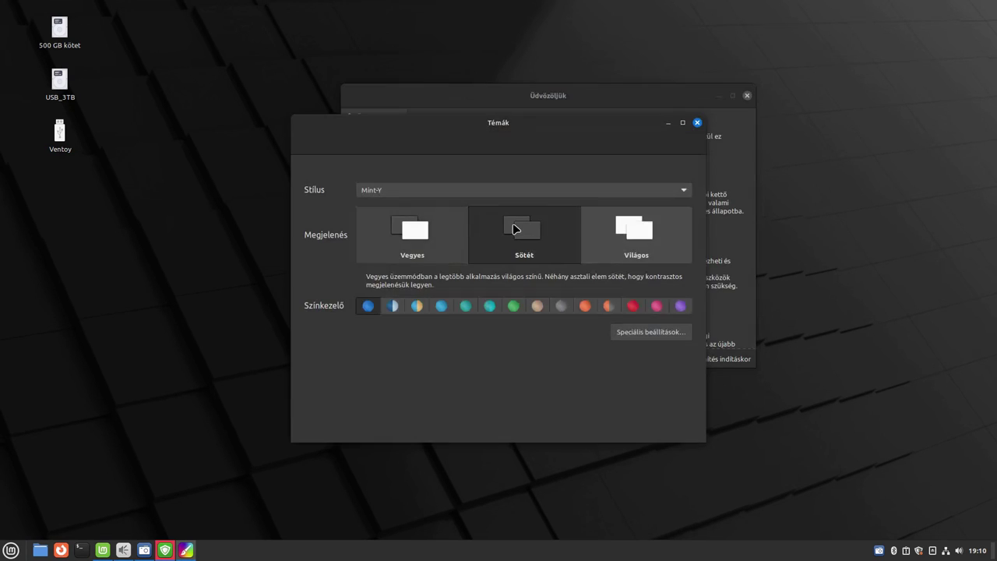
pyautogui.click(631, 234)
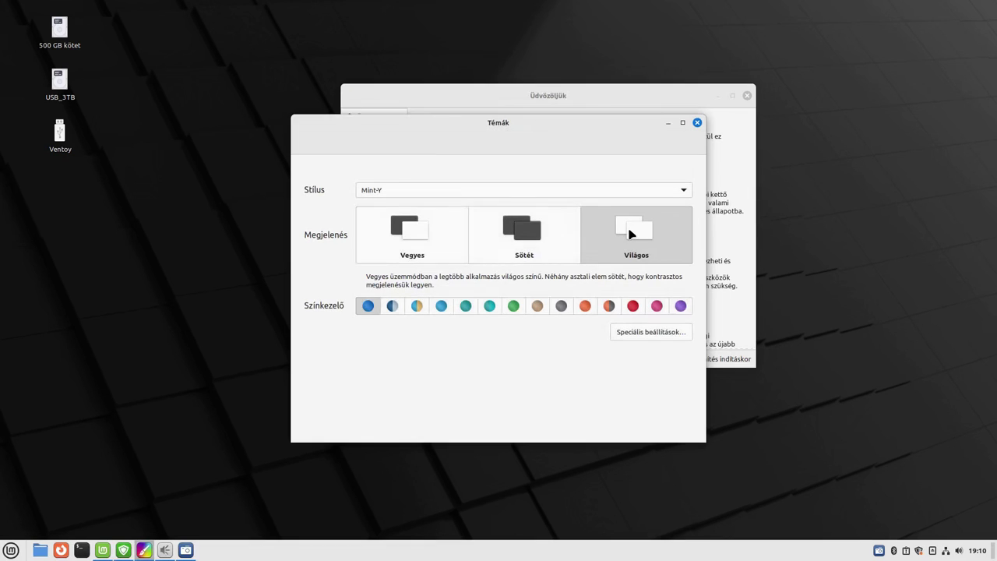
pyautogui.click(402, 240)
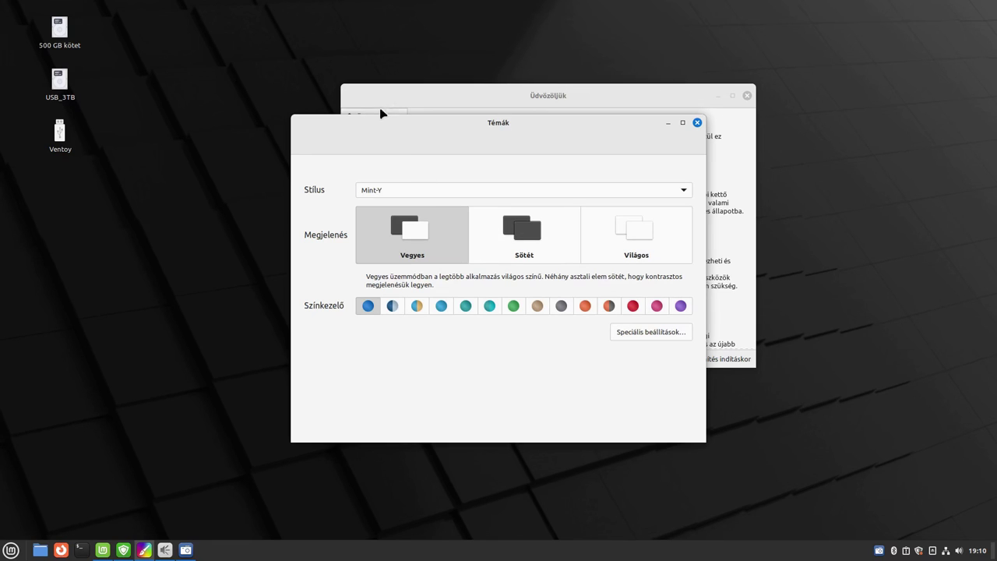
pyautogui.click(518, 243)
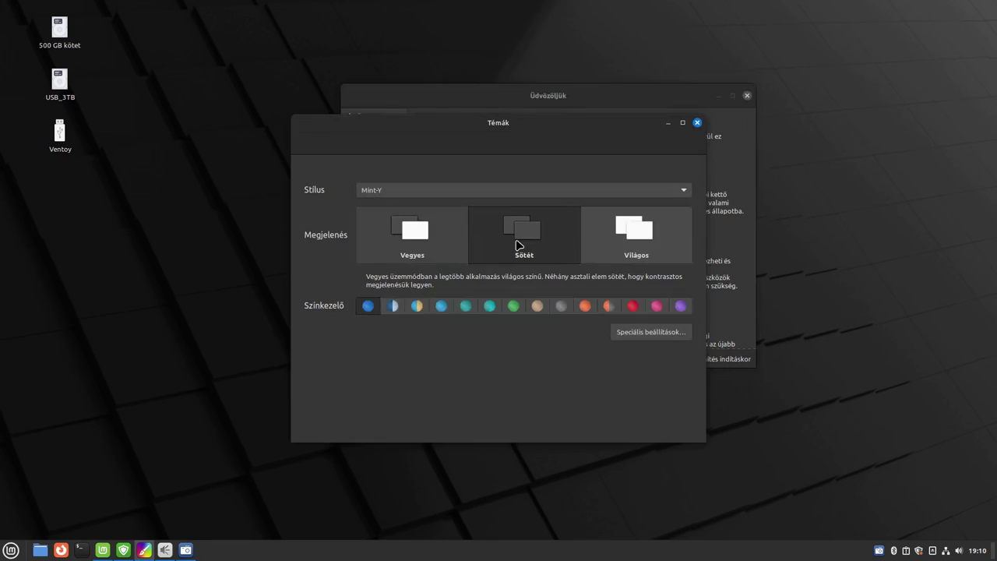
pyautogui.click(625, 226)
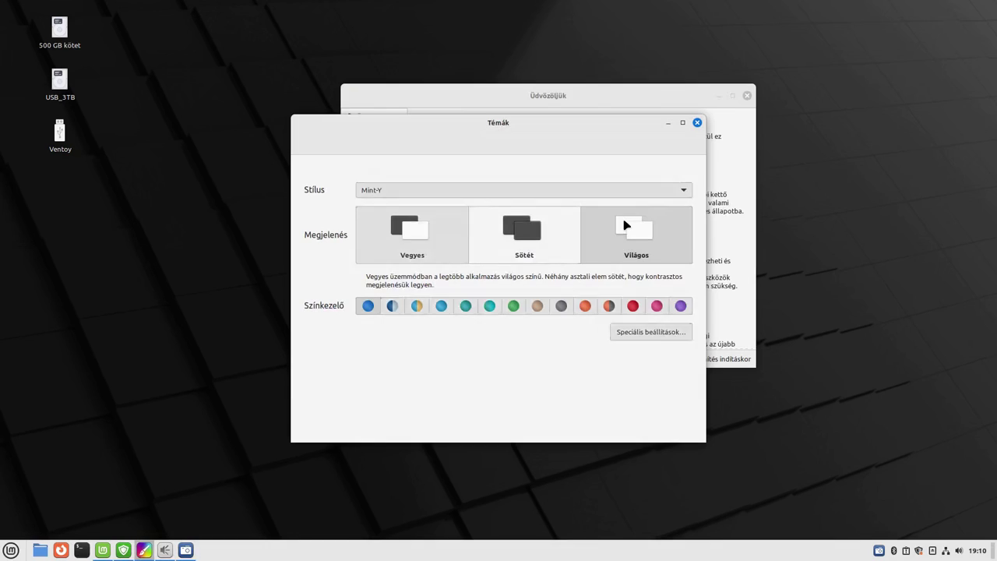
pyautogui.click(498, 235)
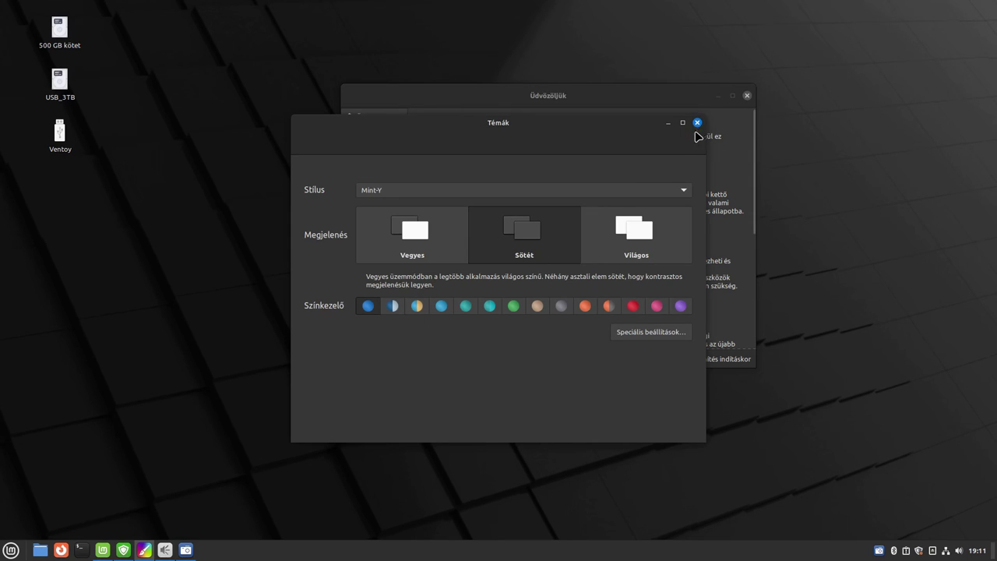
# Try the light blue and orange accent colours, restore the first blue one and close the theme settings.
pyautogui.click(441, 308)
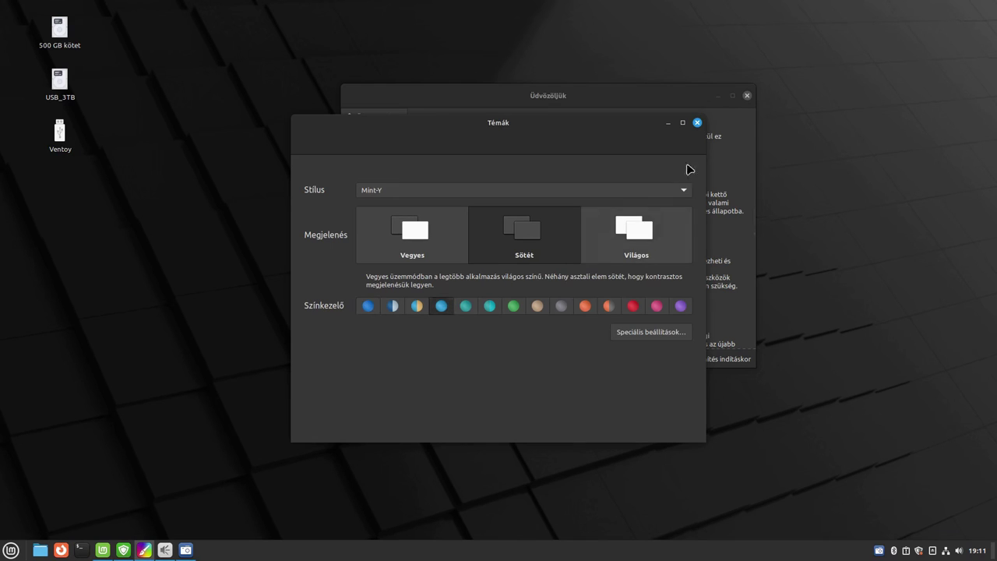
pyautogui.click(585, 306)
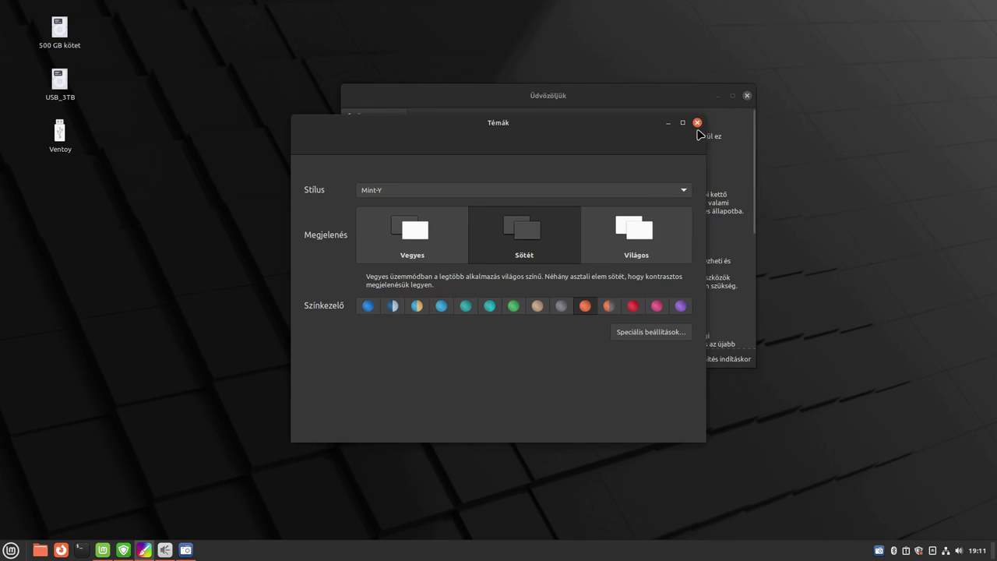
pyautogui.click(366, 306)
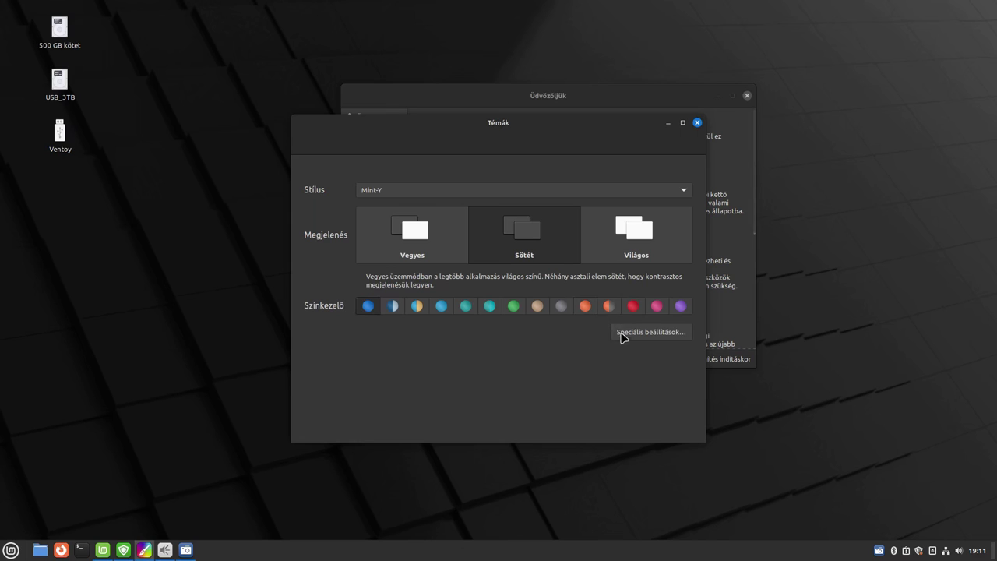
pyautogui.click(697, 123)
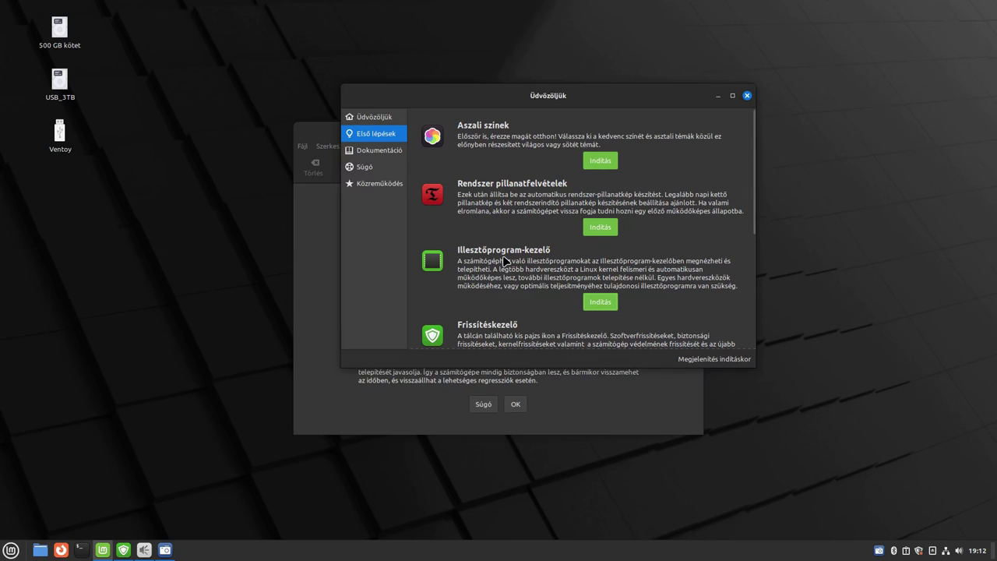
# Run Illesztőprogram-kezelő to check whether additional drivers are needed, and close it.
pyautogui.click(614, 305)
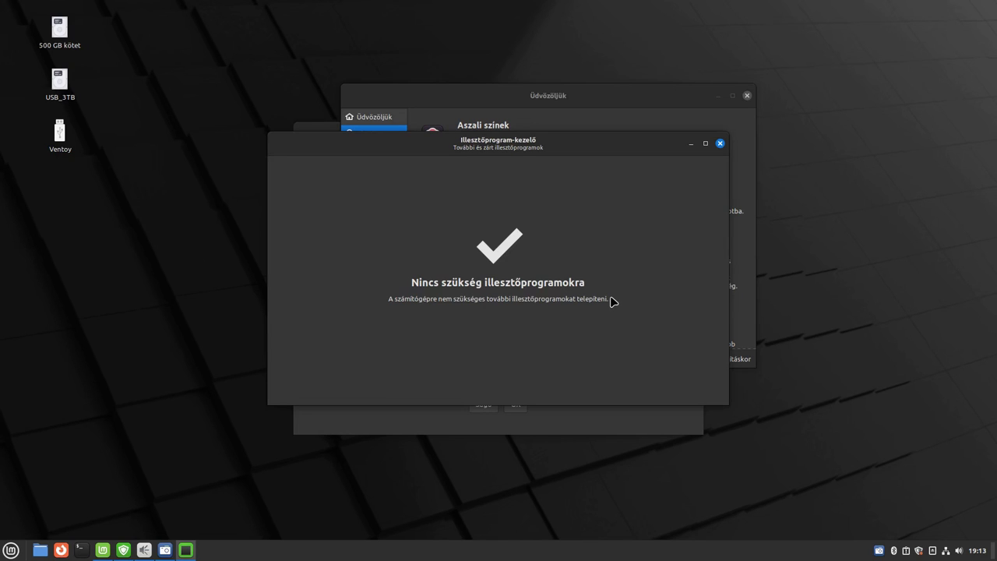
pyautogui.click(719, 145)
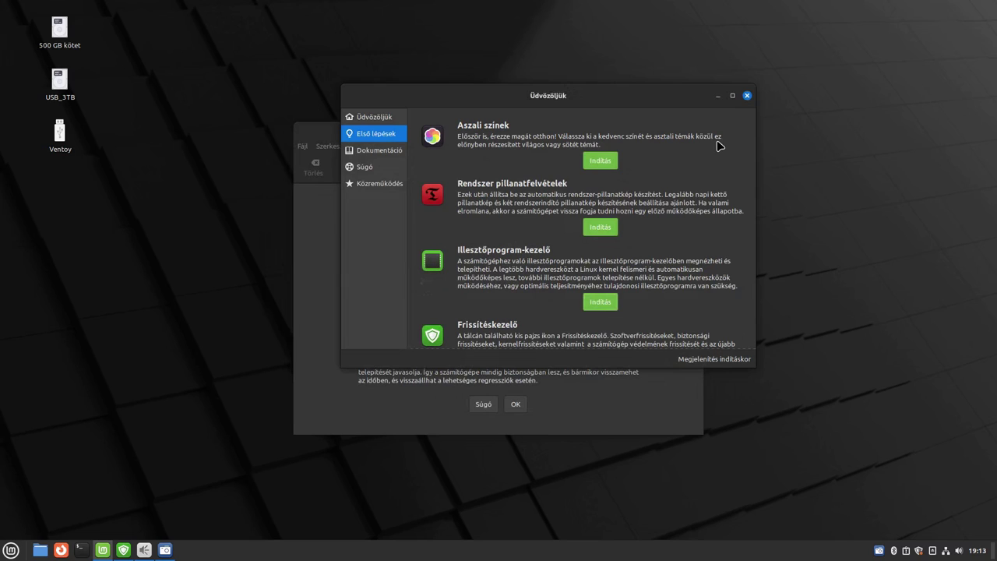
# Launch Frissítéskezelő from the first steps, move its window higher on the desktop and accept its introduction.
pyautogui.scroll(-1, 546, 265)
pyautogui.scroll(-1, 514, 272)
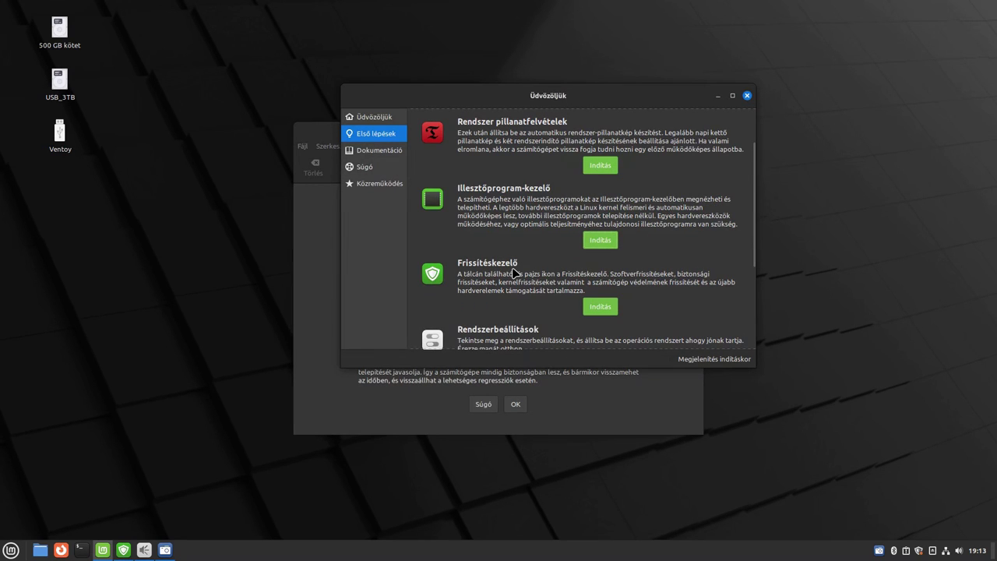
pyautogui.click(594, 310)
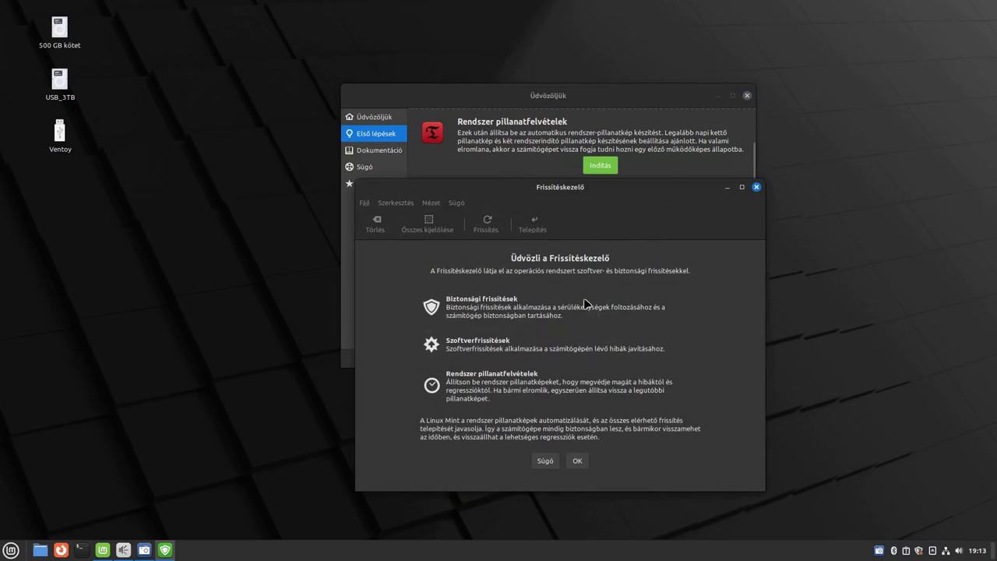
pyautogui.moveTo(474, 191); pyautogui.dragTo(471, 110)
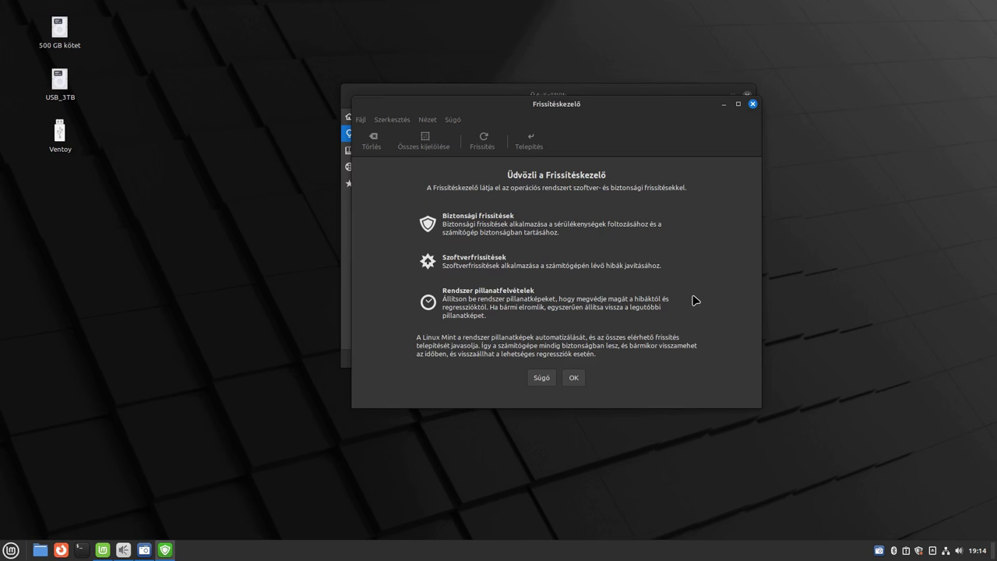
pyautogui.click(572, 375)
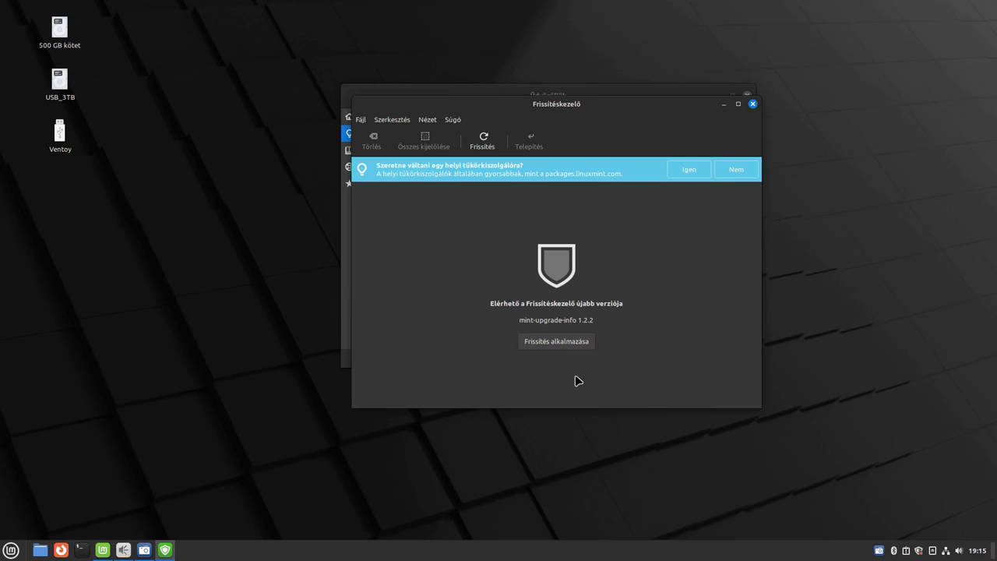
# Apply the mint-upgrade-info 1.2.2 update of Frissítéskezelő, authenticate with the account password and expand the individual file downloads.
pyautogui.click(551, 340)
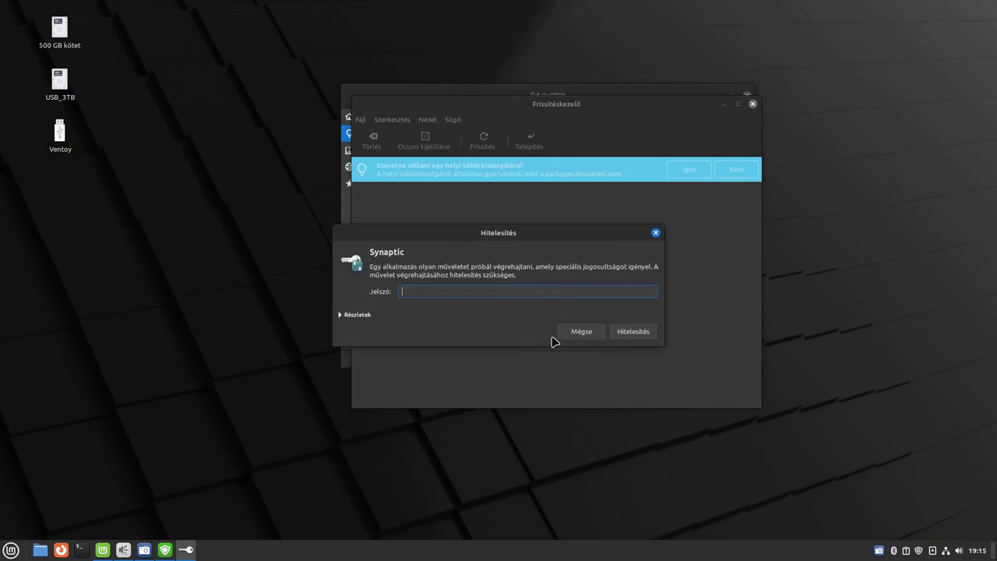
pyautogui.write('***')
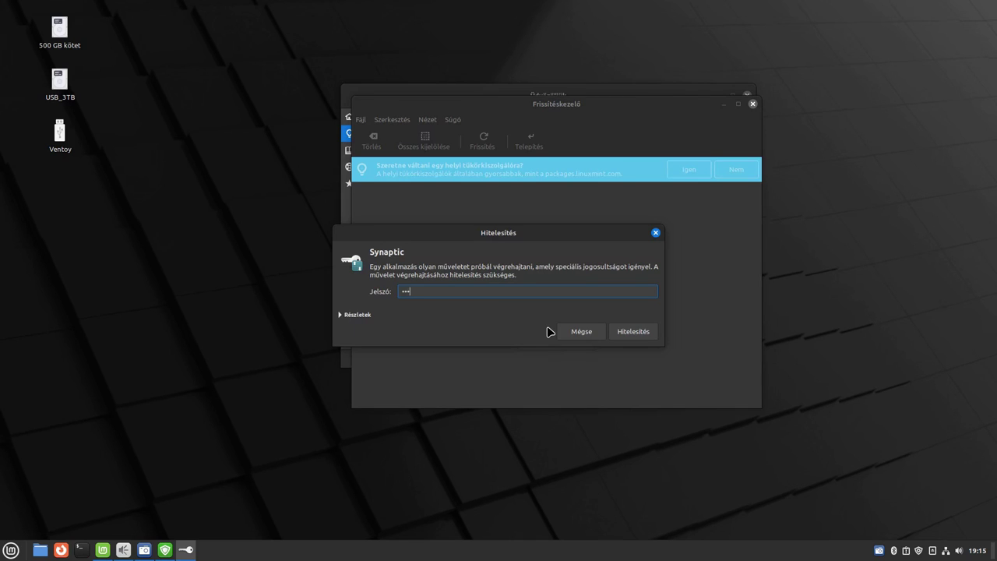
pyautogui.click(633, 332)
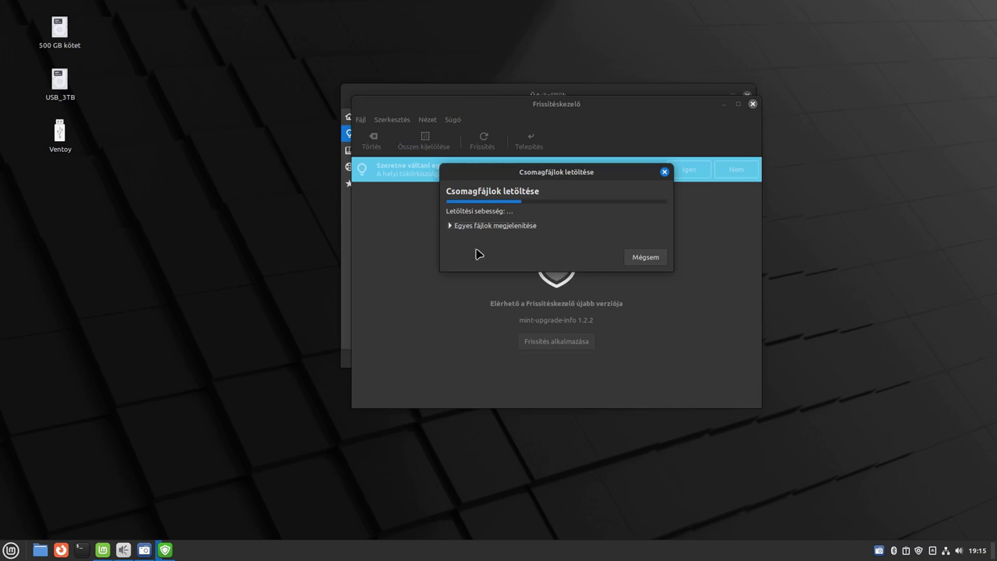
pyautogui.click(451, 225)
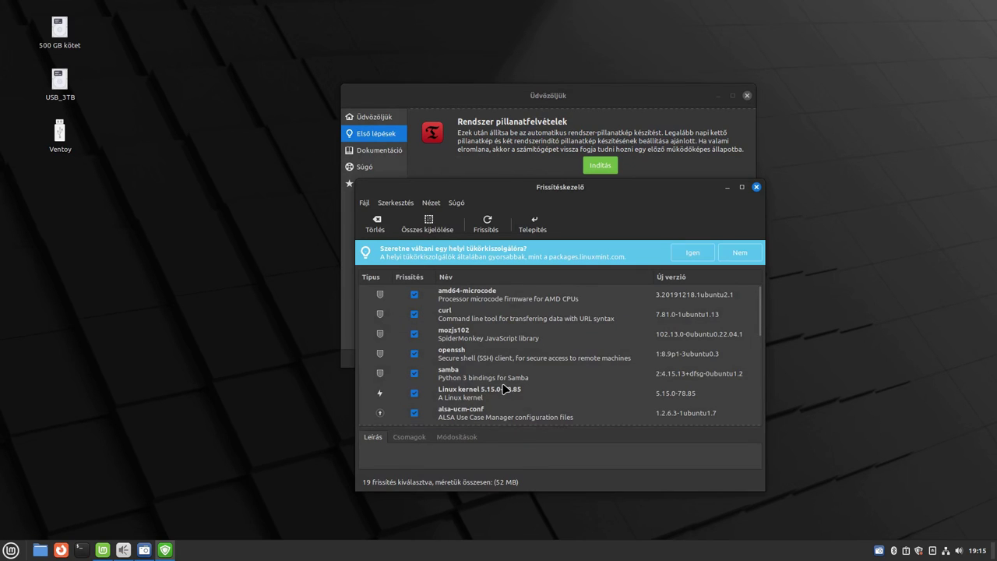
# Install all the selected system updates, accept the additional linux 5.15.0-78 packages, authenticate with the account password and show the progress details.
pyautogui.scroll(-6, 508, 372)
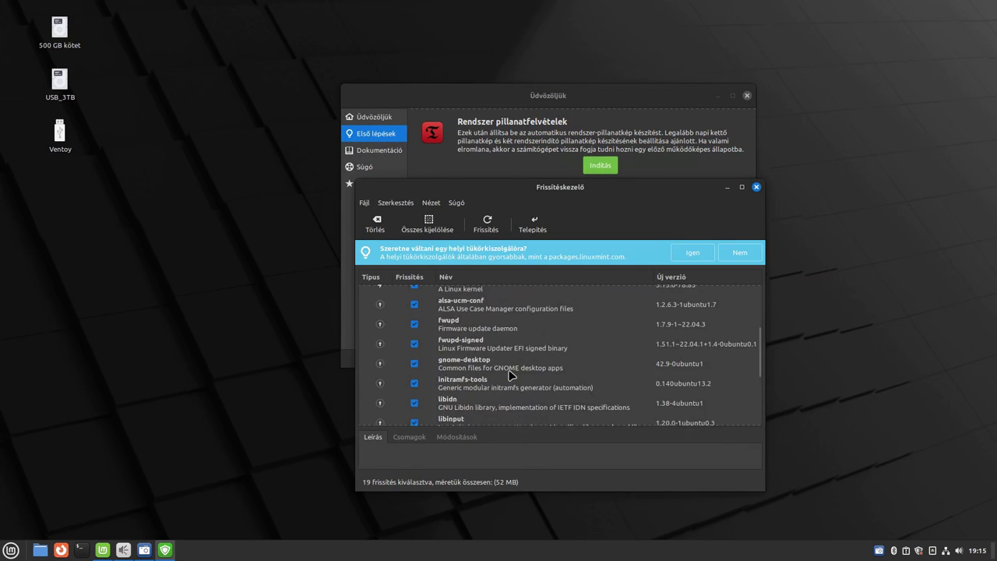
pyautogui.click(534, 225)
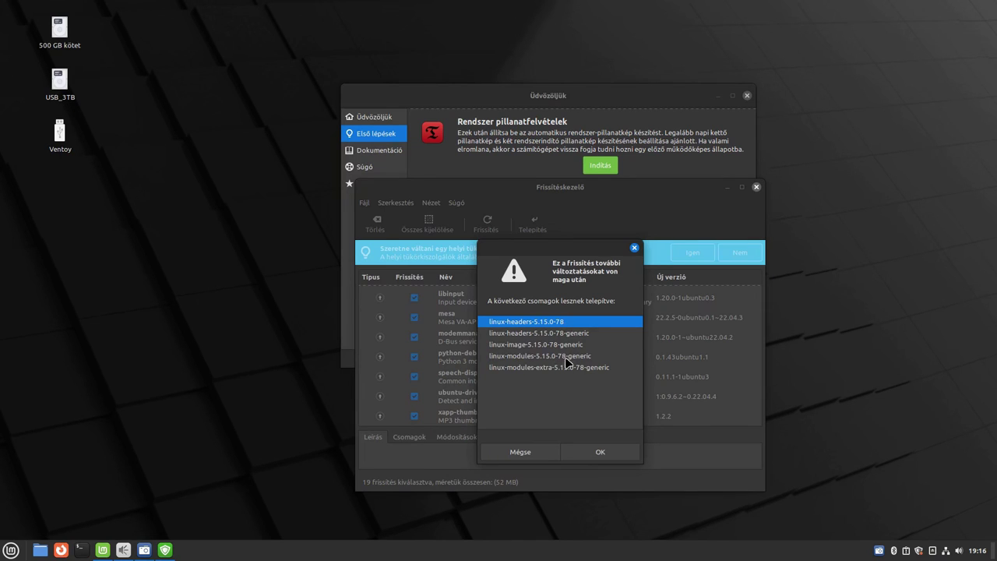
pyautogui.click(601, 451)
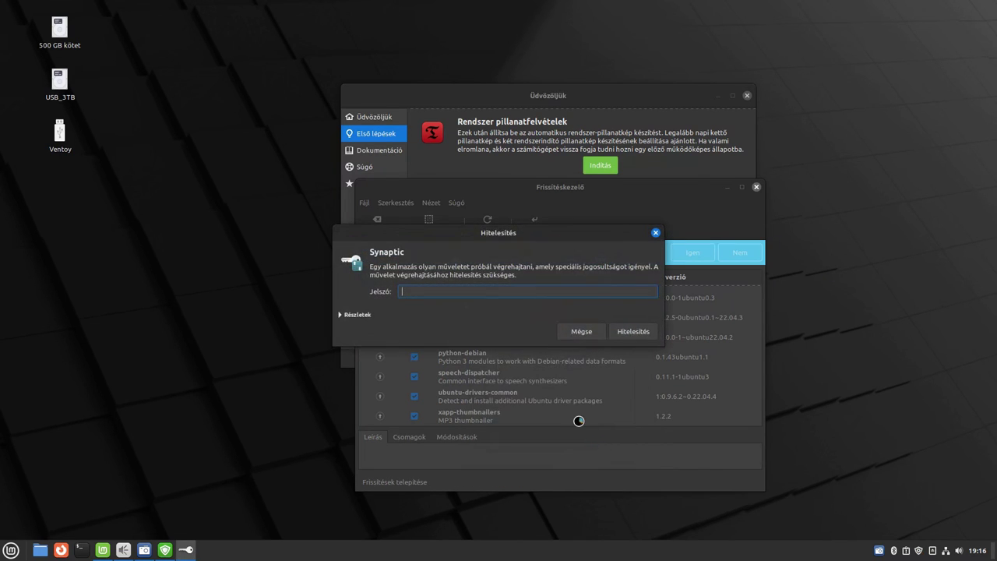
pyautogui.write('•••')
pyautogui.click(627, 336)
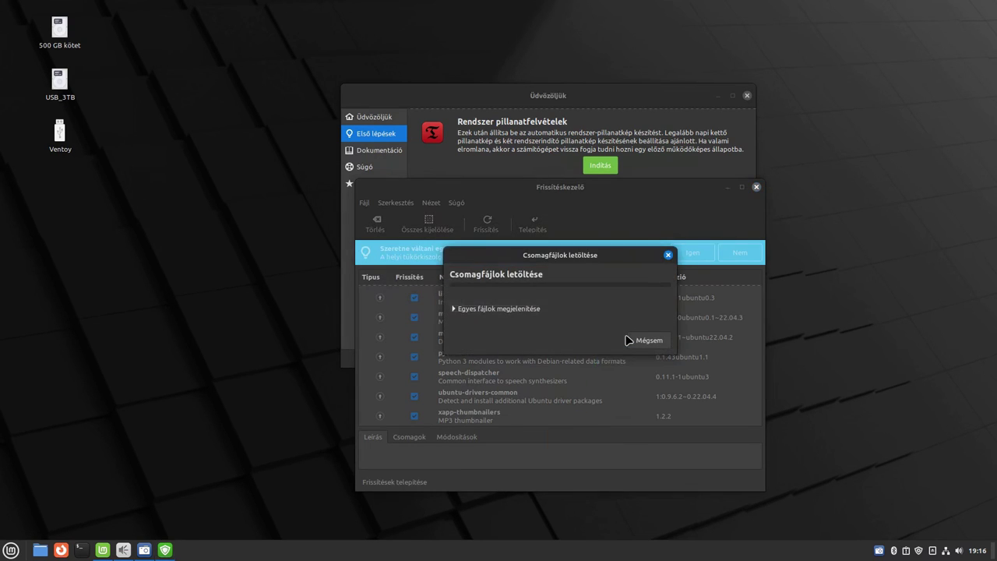
pyautogui.click(455, 308)
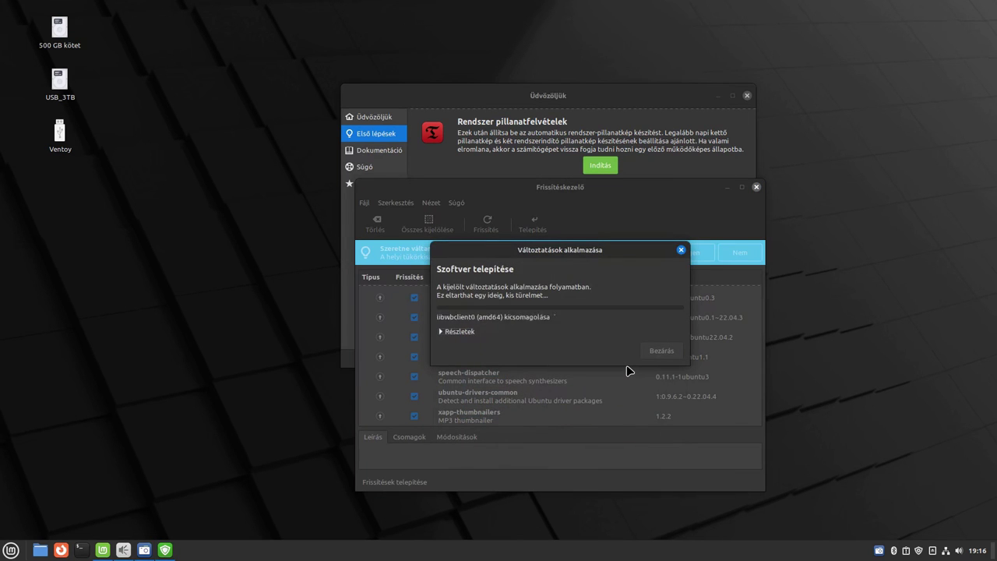
pyautogui.click(472, 332)
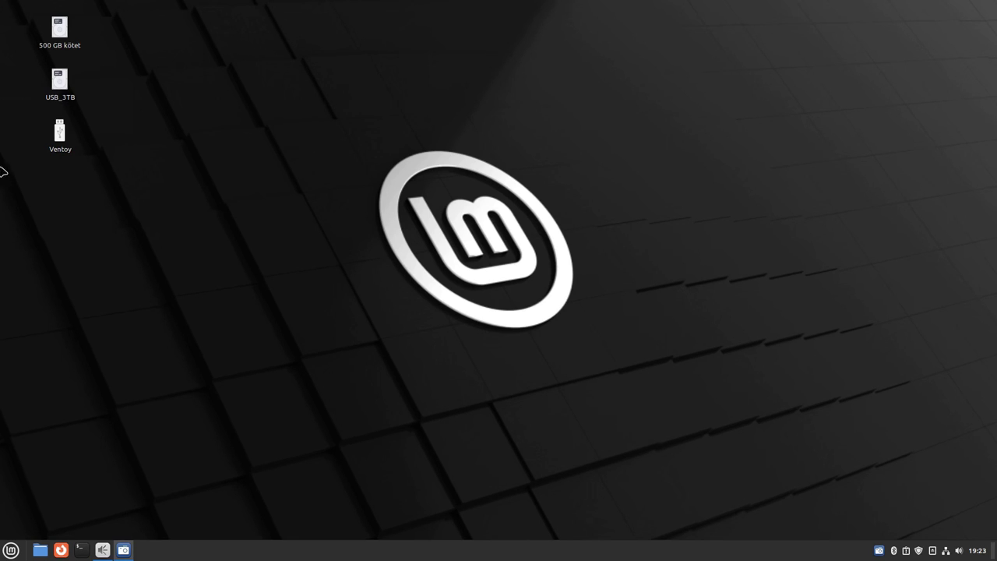
# Look through the programs in the Grafika, Hang és videó, Internet and Iroda categories of the application menu.
pyautogui.click(11, 551)
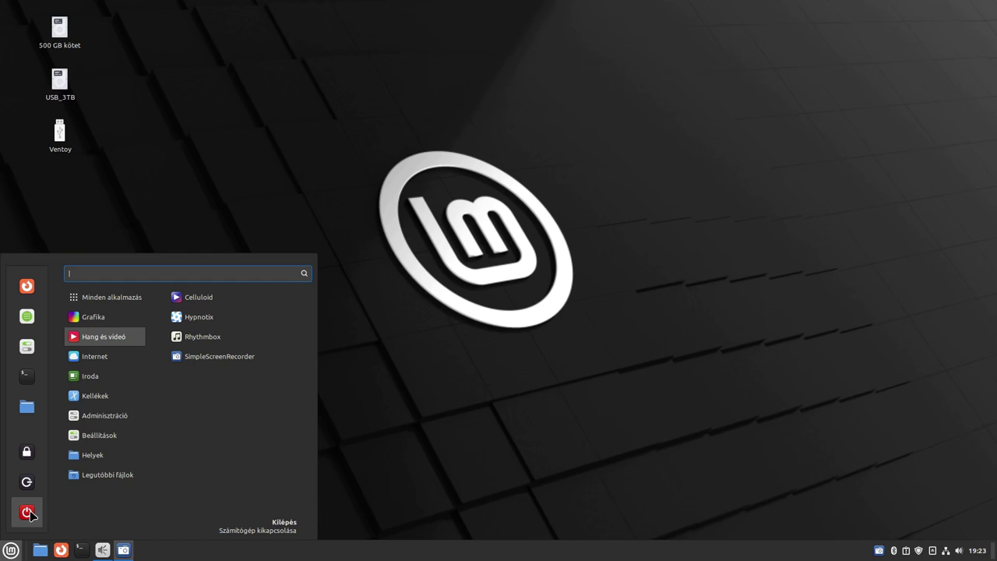
pyautogui.moveTo(145, 476)
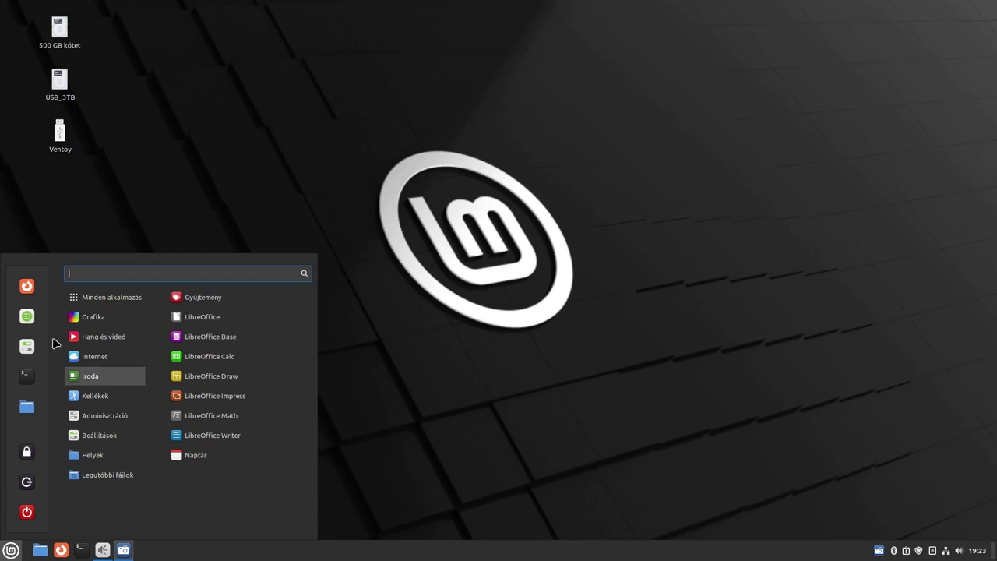
pyautogui.moveTo(91, 299)
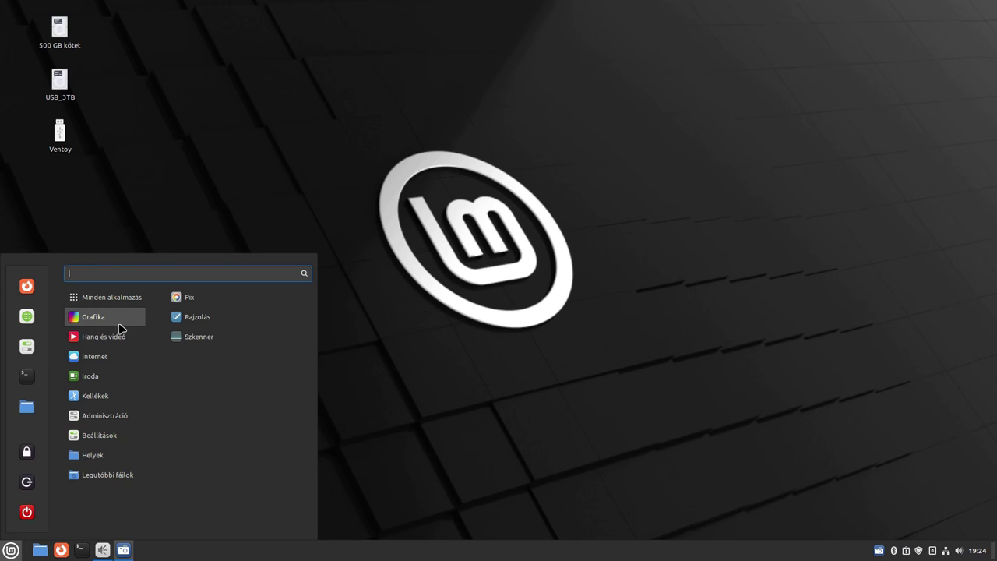
pyautogui.moveTo(113, 337)
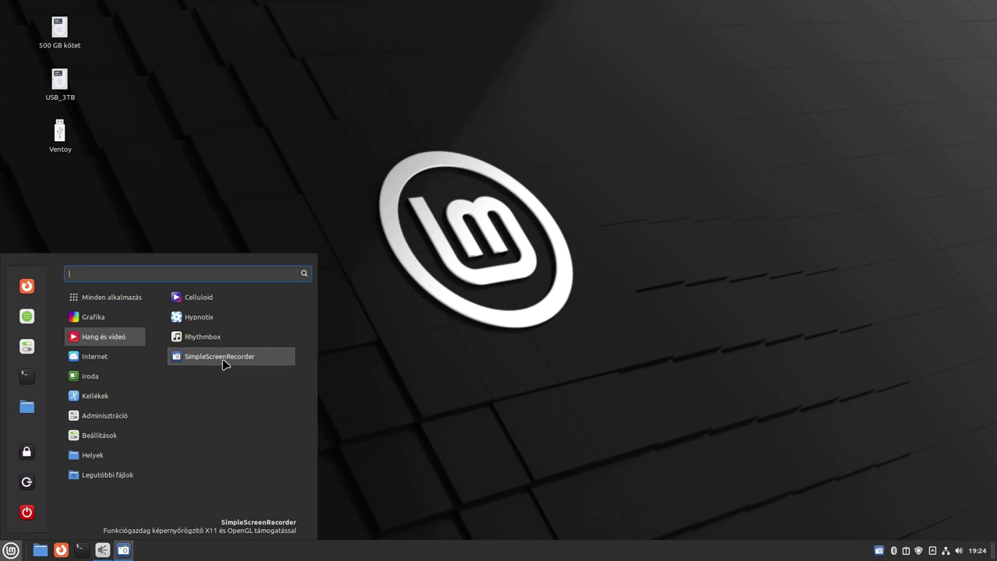
pyautogui.moveTo(119, 356)
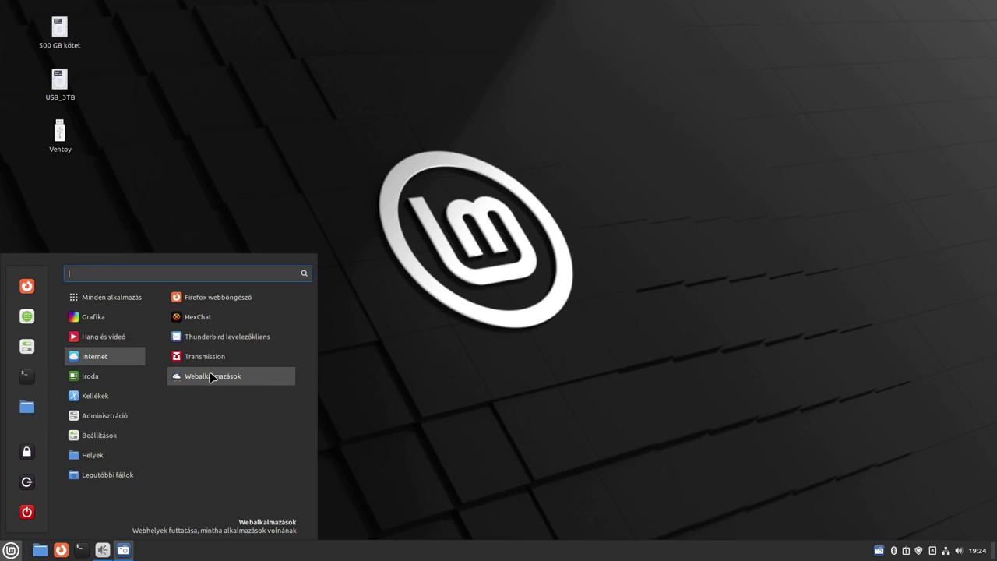
pyautogui.moveTo(131, 375)
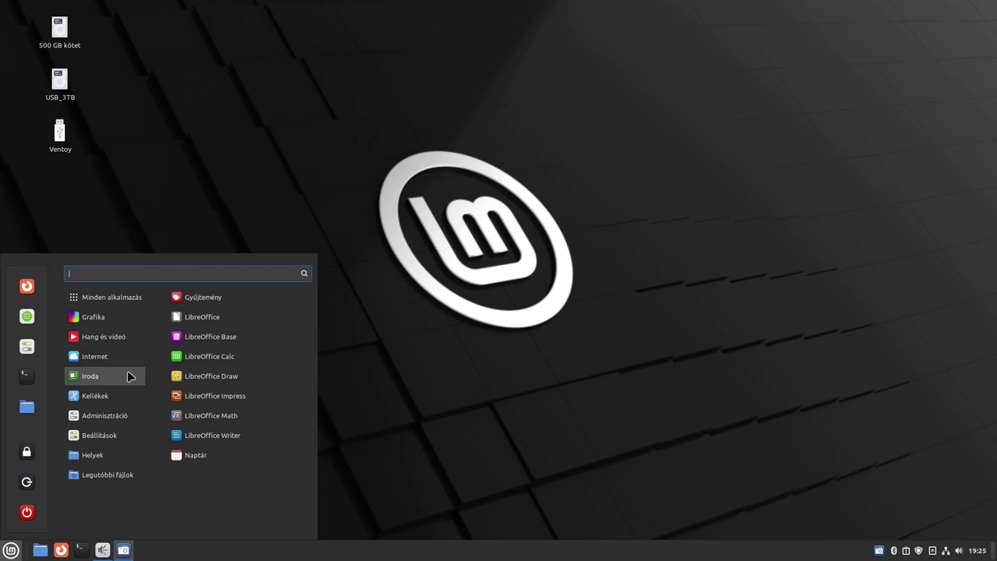
# Launch Fájlok from the Kellékek category, view its Névjegy information and close the file manager.
pyautogui.moveTo(113, 396)
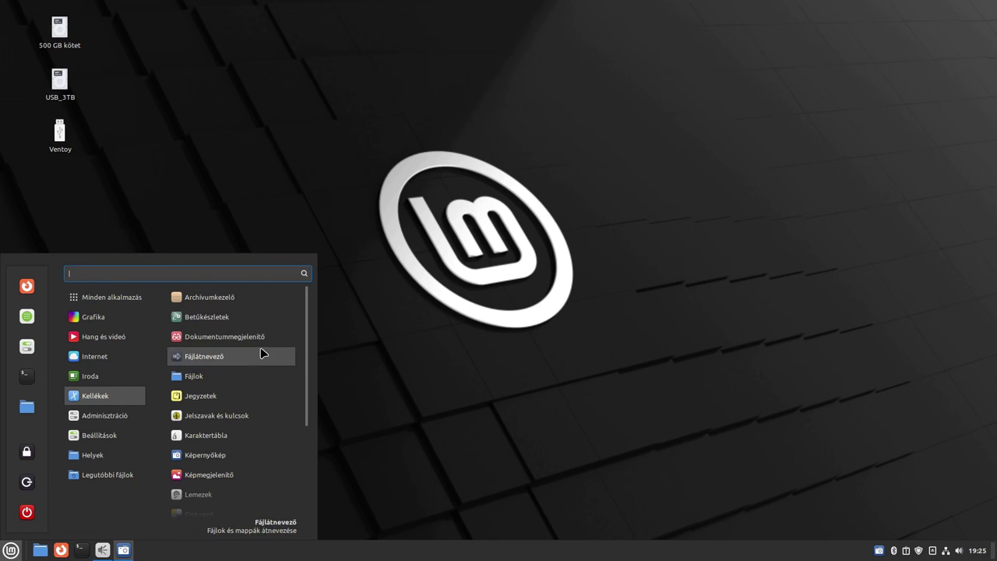
pyautogui.click(257, 375)
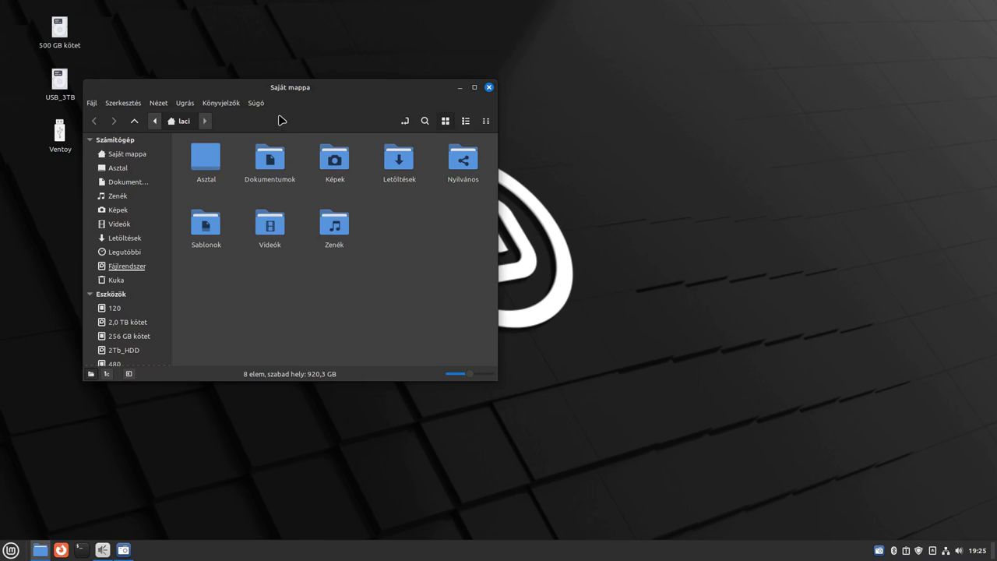
pyautogui.click(257, 103)
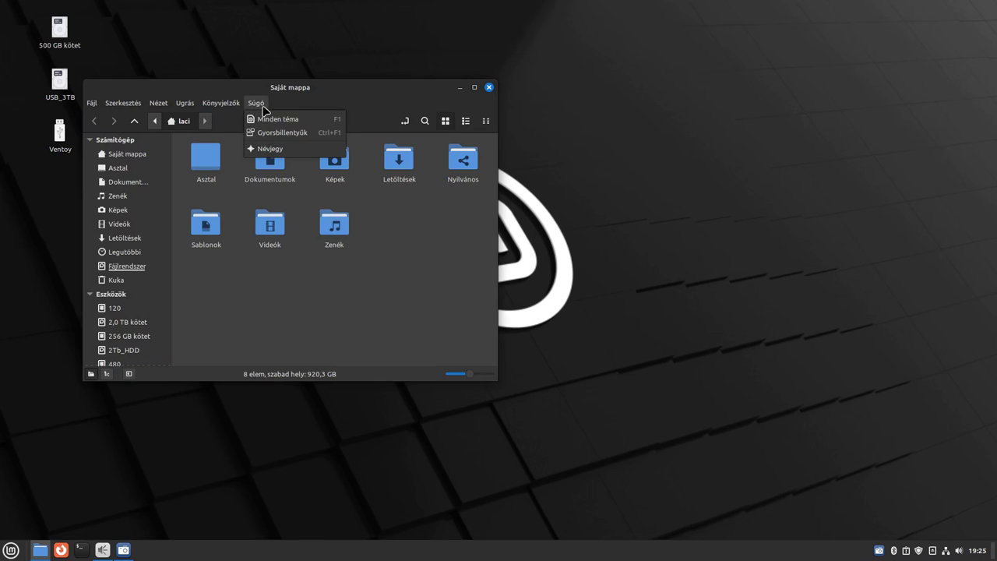
pyautogui.click(265, 148)
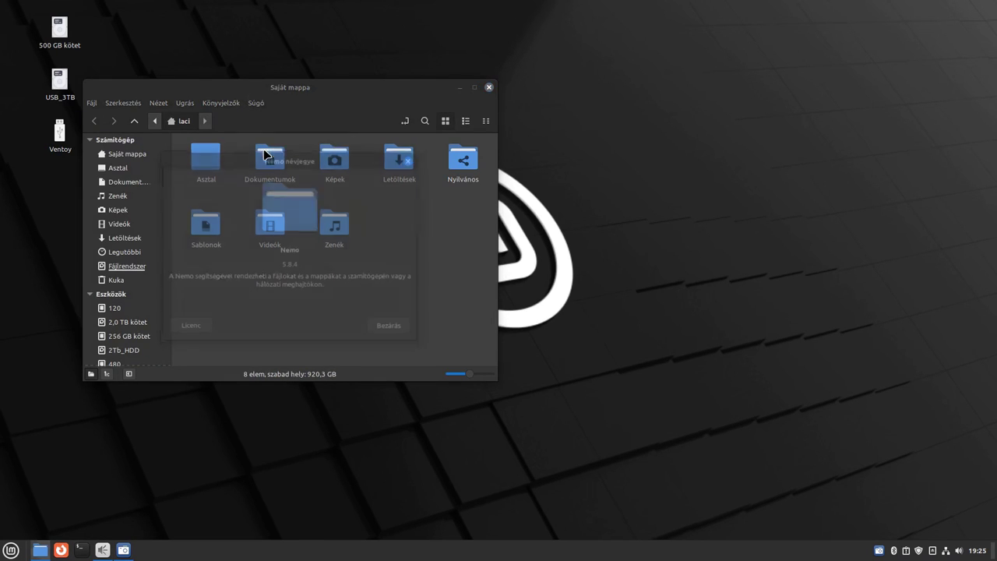
pyautogui.click(412, 158)
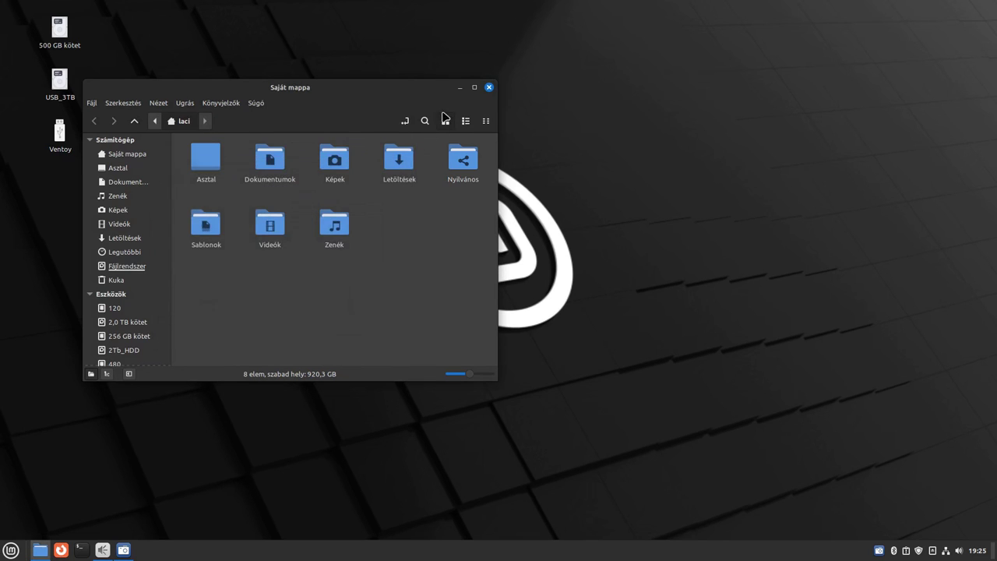
pyautogui.click(489, 87)
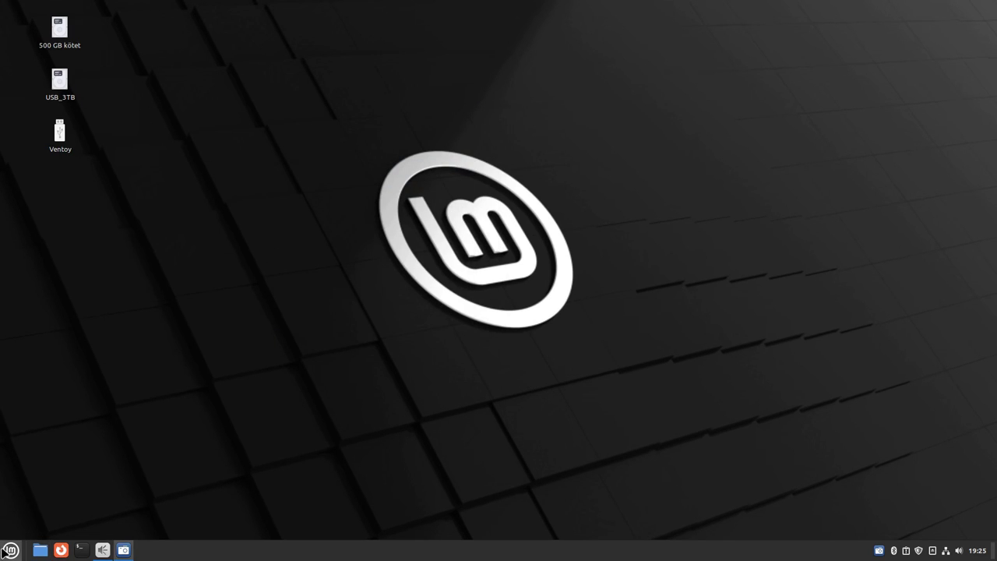
# Look through the remaining Kellékek programs, launch Szövegszerkesztő, view its Névjegy information and close the editor.
pyautogui.click(11, 550)
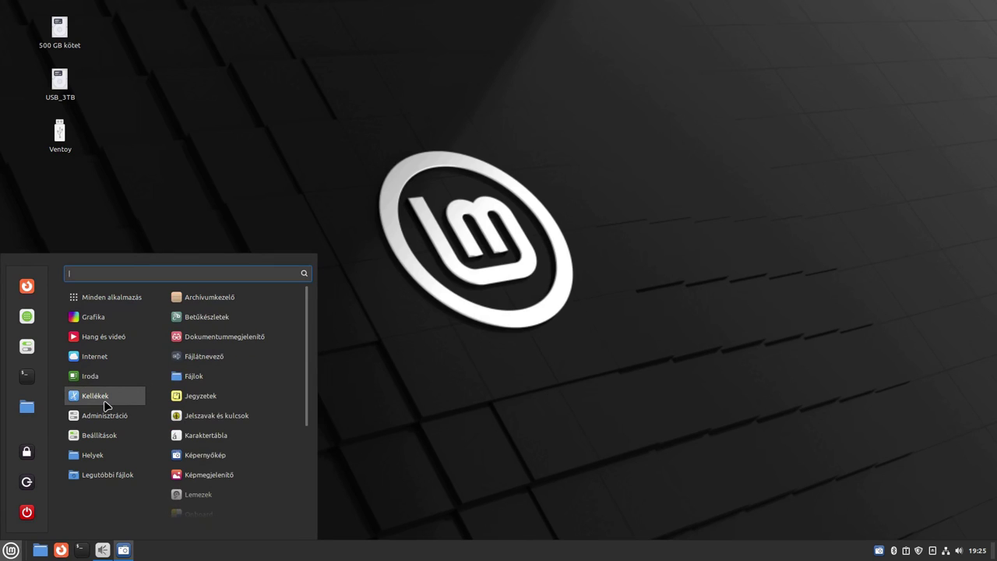
pyautogui.scroll(-1, 249, 385)
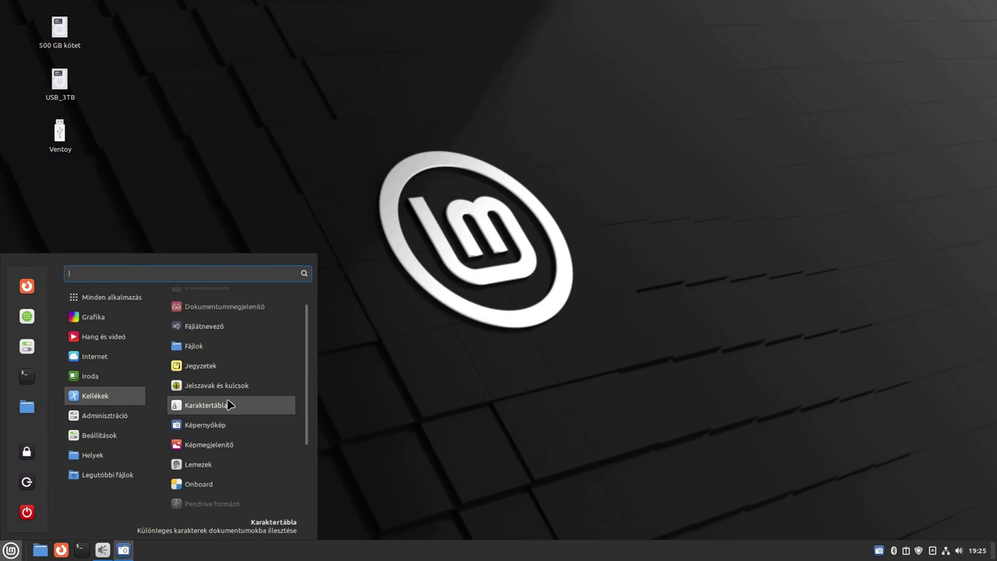
pyautogui.scroll(-2, 231, 424)
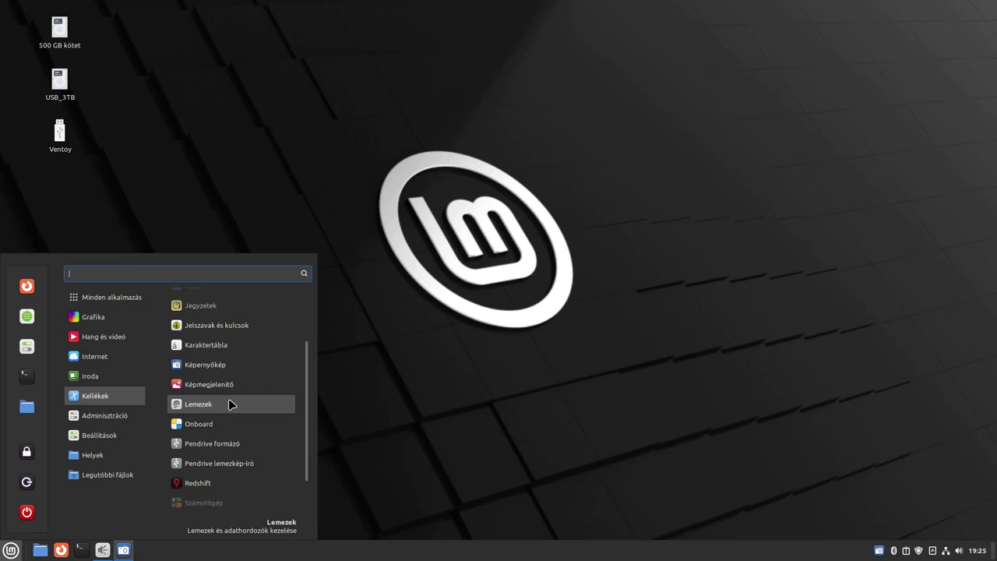
pyautogui.scroll(-3, 230, 404)
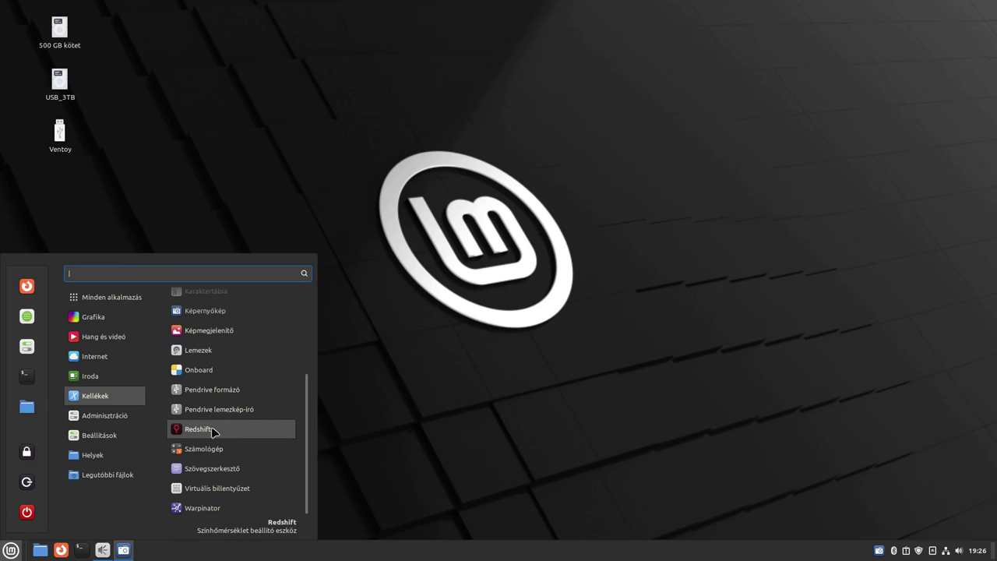
pyautogui.click(211, 471)
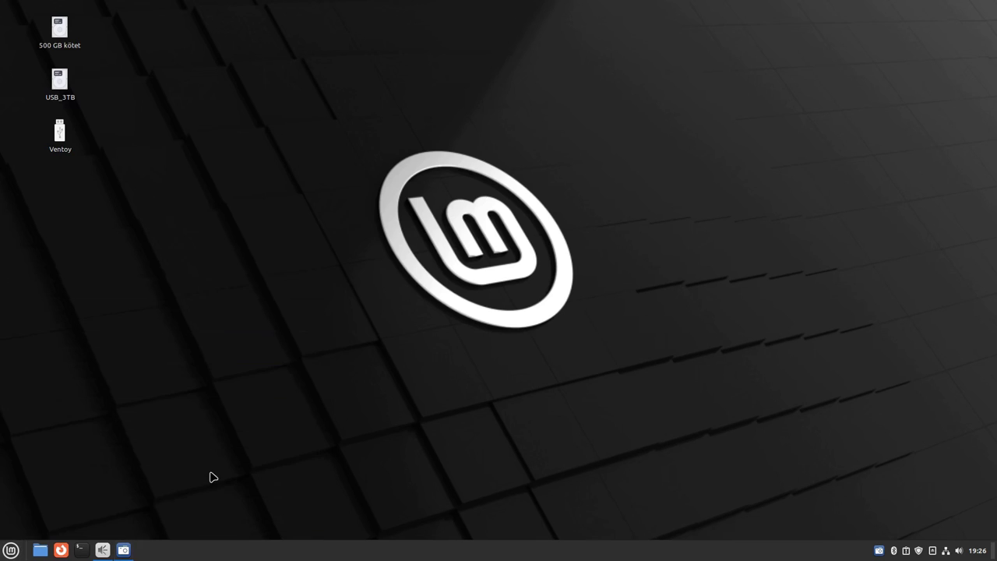
pyautogui.click(390, 111)
pyautogui.click(405, 156)
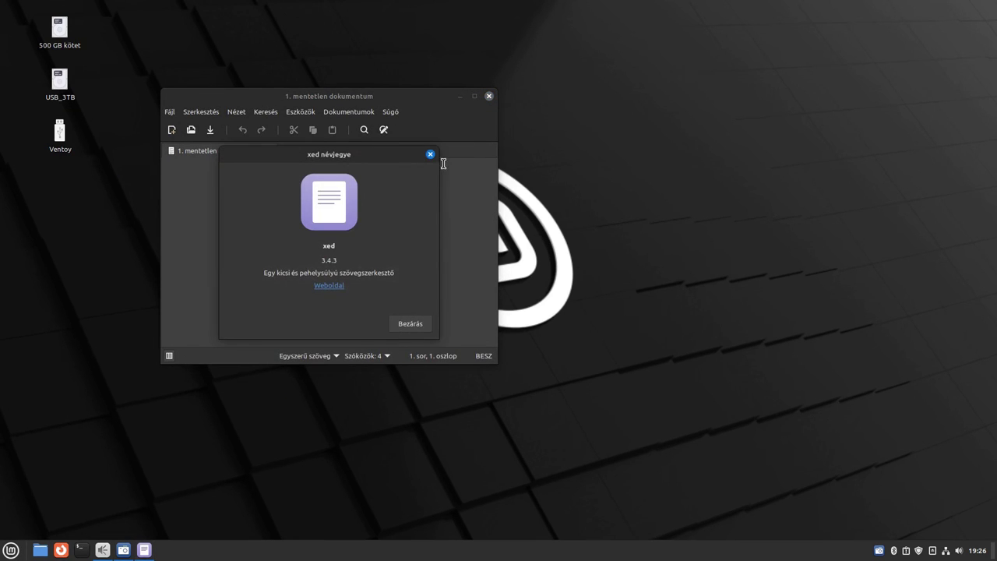
pyautogui.click(429, 154)
pyautogui.click(488, 96)
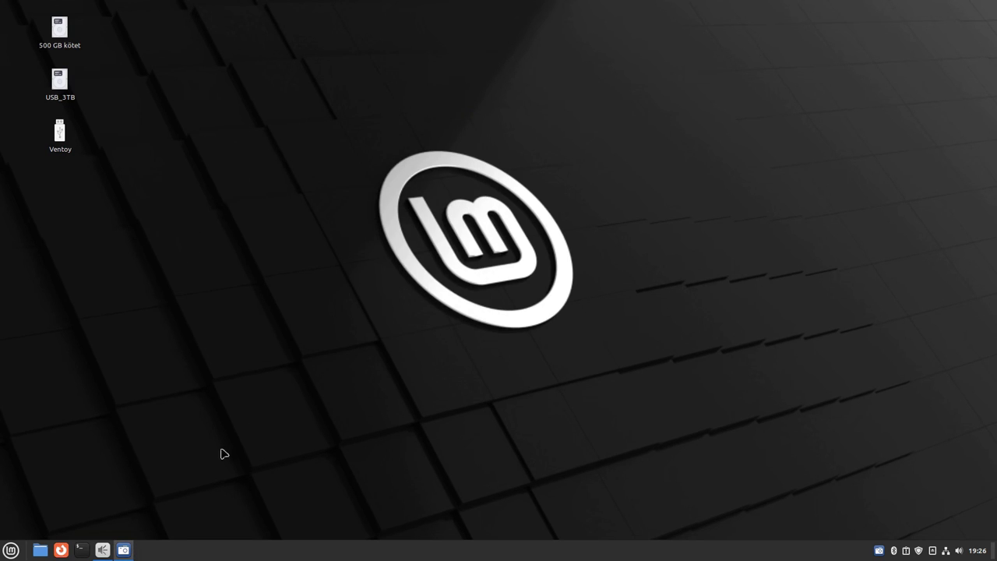
# Look through the Adminisztráció, Beállítások, Helyek and Legutóbbi fájlok categories of the application menu and close the menu.
pyautogui.click(12, 553)
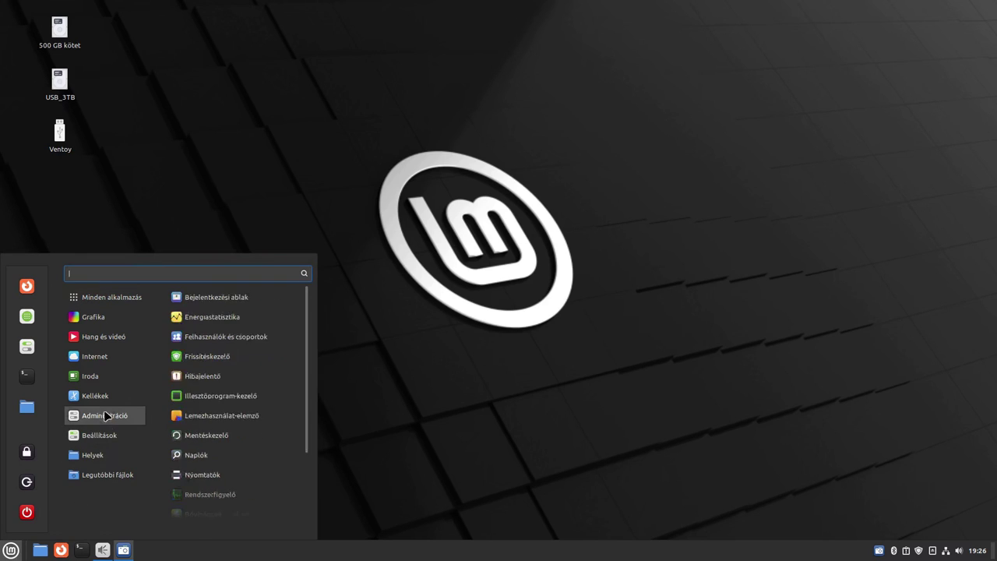
pyautogui.moveTo(112, 421)
pyautogui.moveTo(94, 443)
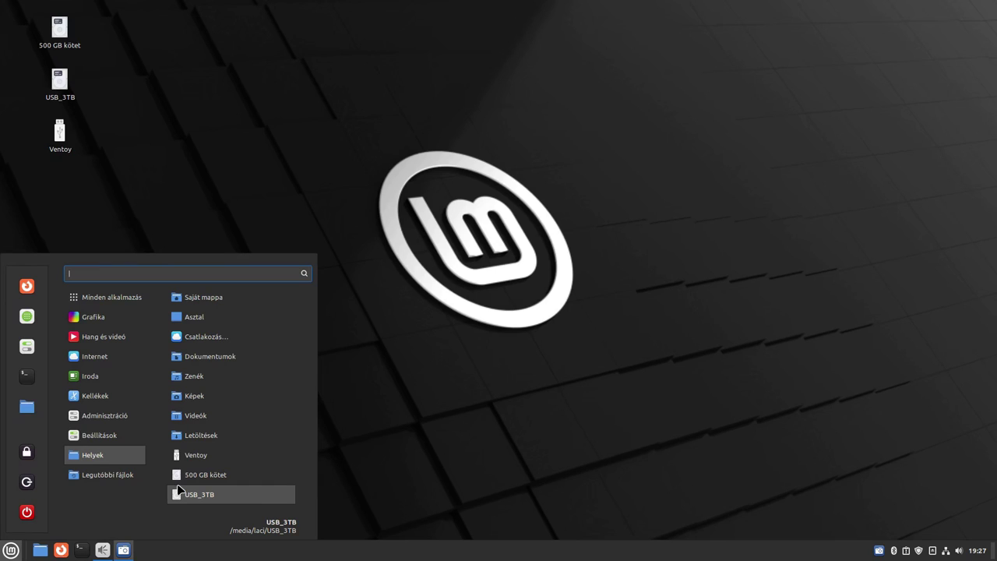
pyautogui.moveTo(128, 481)
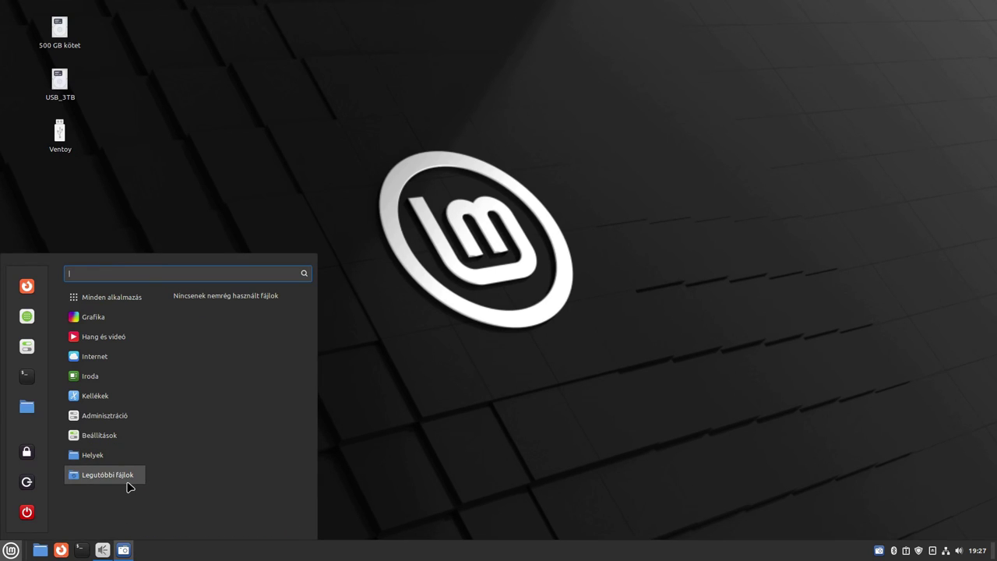
pyautogui.click(366, 454)
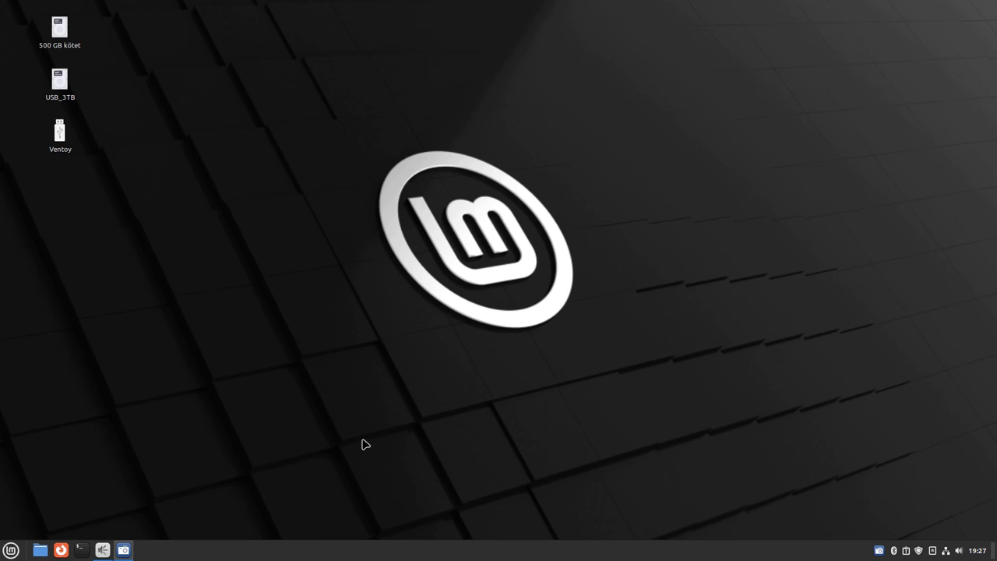